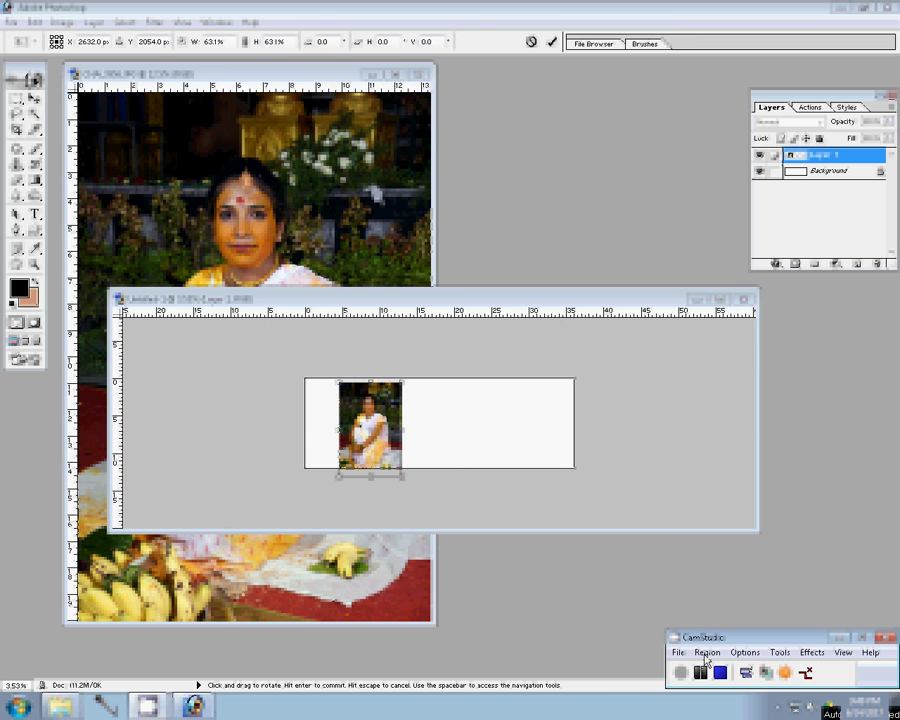
# Drag the scaled woman's photo toward the page's left side and commit the transform.
pyautogui.moveTo(376, 411)
pyautogui.mouseDown()
pyautogui.moveTo(342, 411)
pyautogui.moveTo(404, 411)
pyautogui.mouseUp()
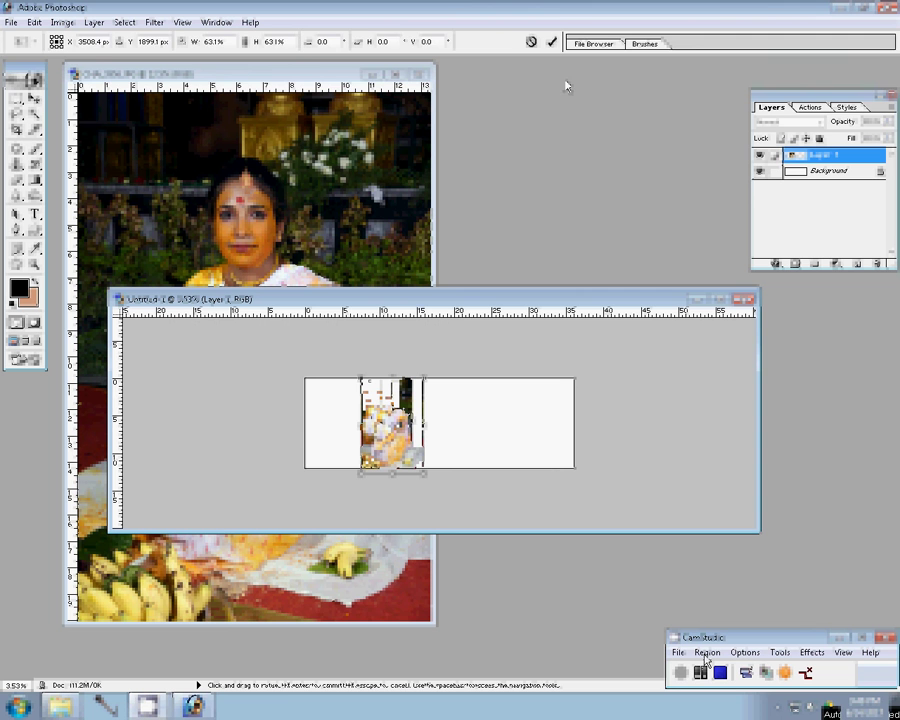
pyautogui.click(551, 41)
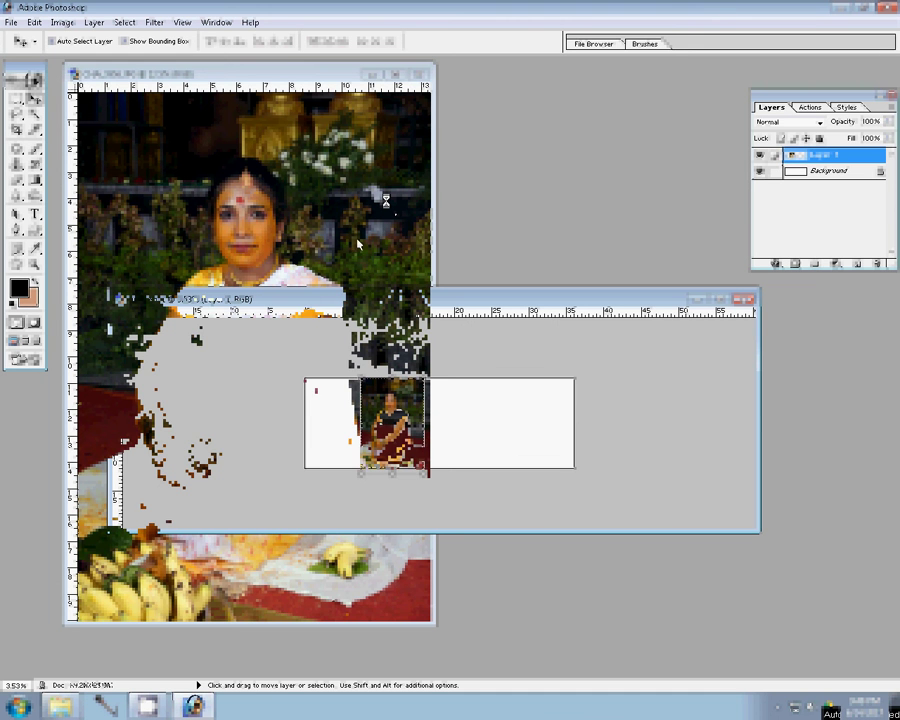
# Close CHA_3956 without saving, then rotate the man's photo upright to portrait.
pyautogui.click(422, 73)
pyautogui.click(453, 270)
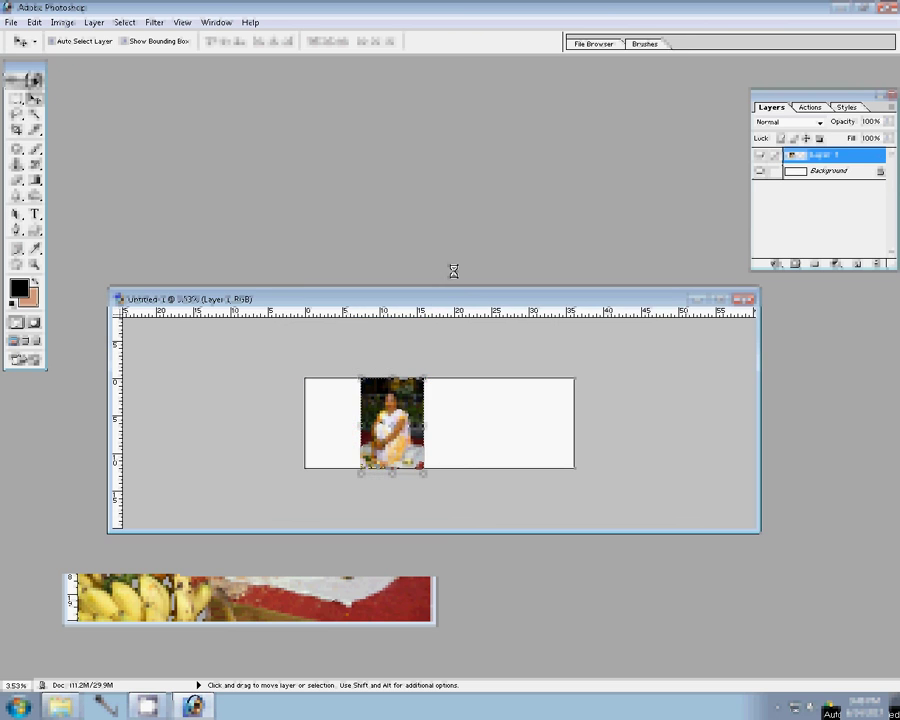
pyautogui.click(60, 706)
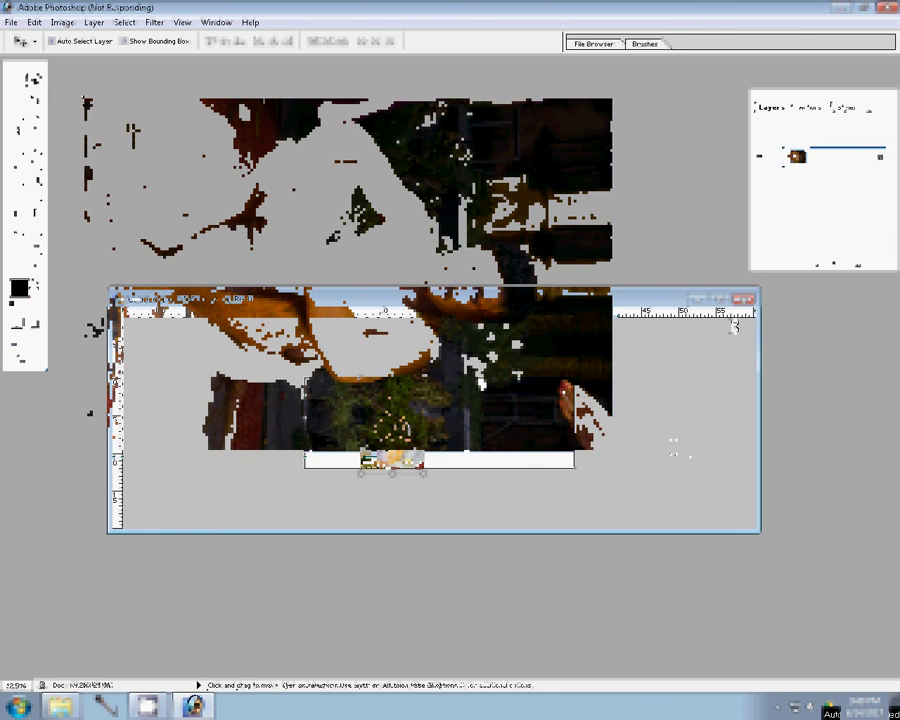
pyautogui.click(62, 22)
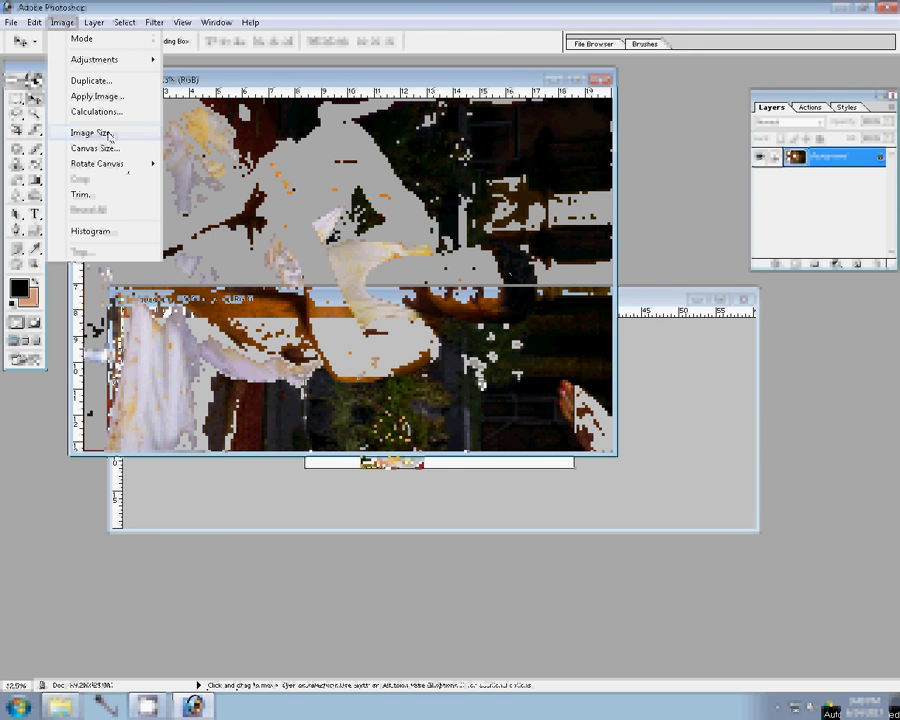
pyautogui.moveTo(97, 163)
pyautogui.click(203, 180)
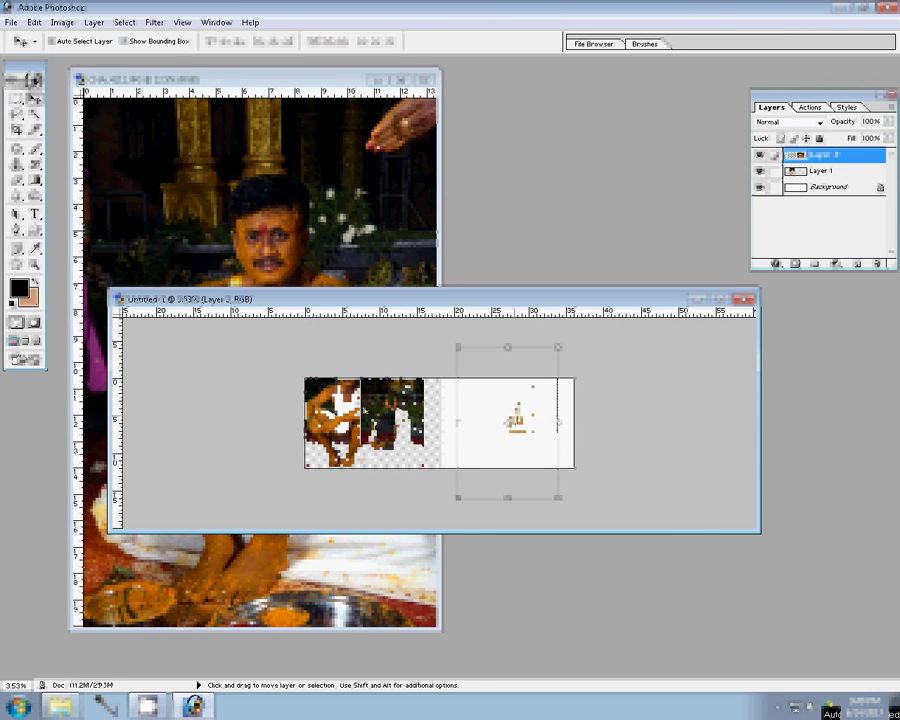
# Scale the man's photo on Layer 2 to 61.8% and move it left beside the woman.
pyautogui.hotkey('ctrl', 't')
pyautogui.moveTo(507, 422); pyautogui.dragTo(372, 393)
pyautogui.moveTo(423, 318); pyautogui.dragTo(394, 371)
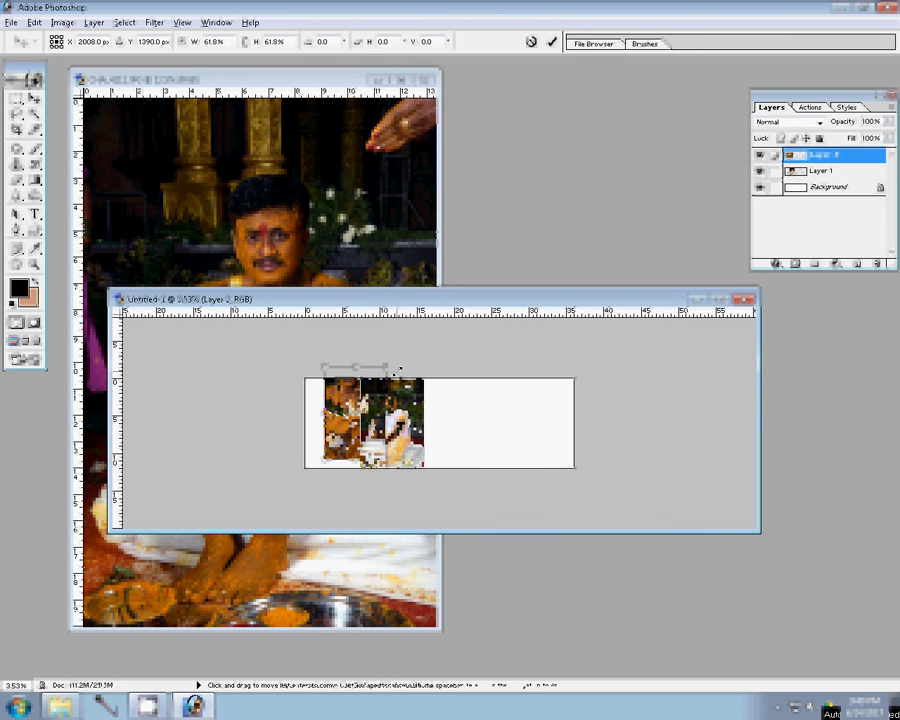
pyautogui.press('Return')
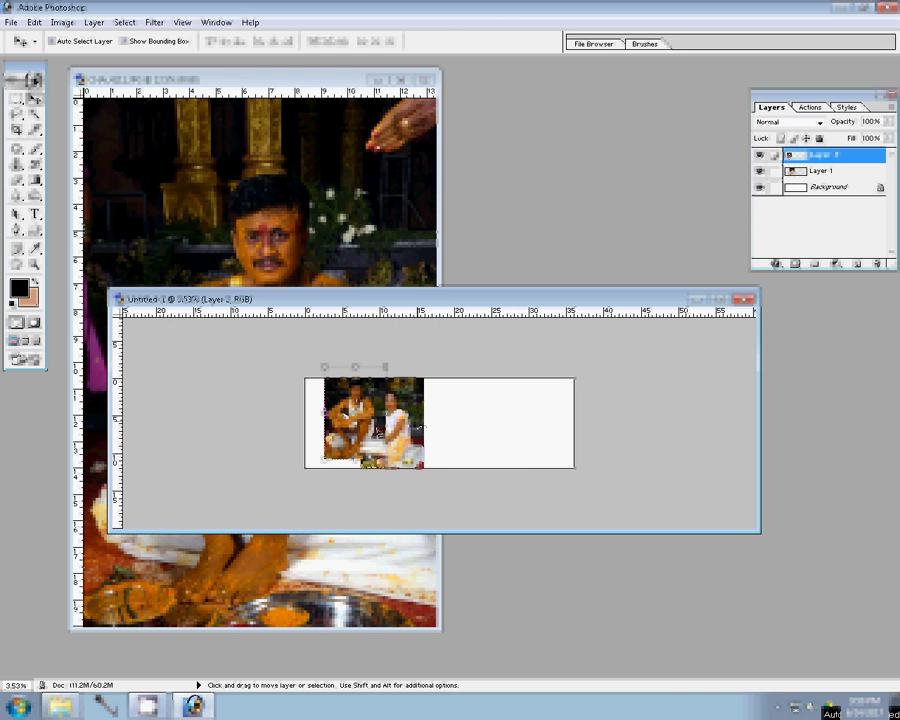
# Shift the man's photo to the page's left edge and the woman's photo next to it.
pyautogui.moveTo(378, 432); pyautogui.dragTo(419, 428)
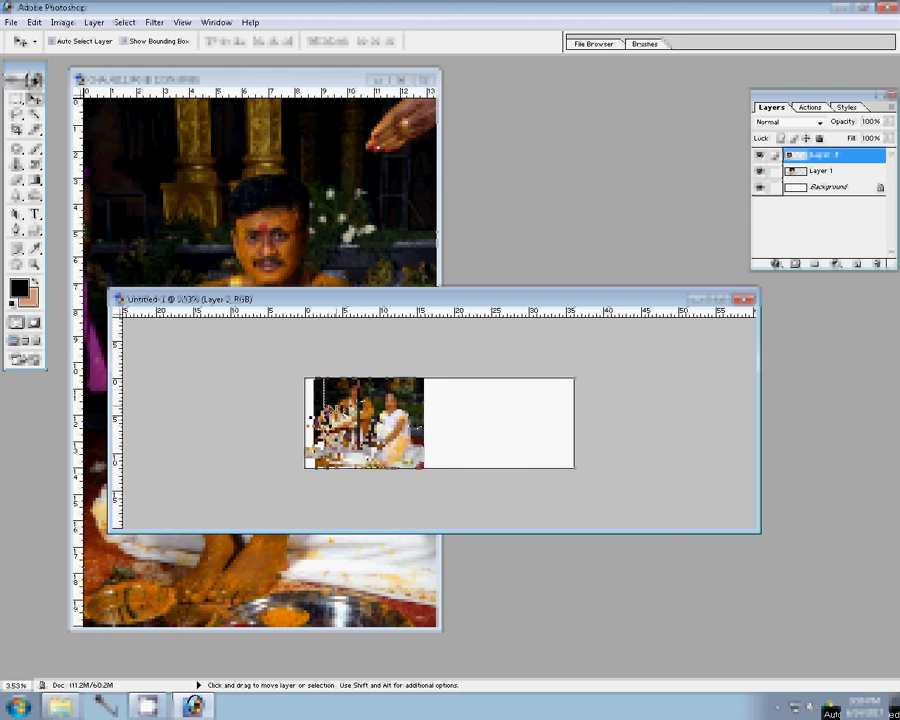
pyautogui.moveTo(370, 425); pyautogui.dragTo(404, 424)
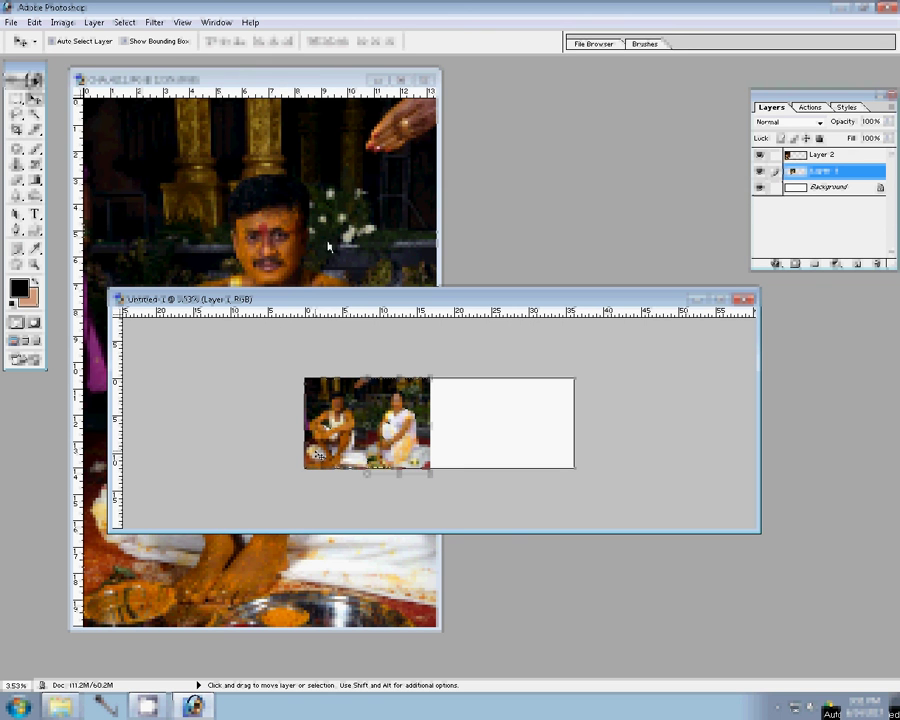
# Close CHA_4111 without saving and fit the Untitled-1 page on screen.
pyautogui.click(232, 174)
pyautogui.click(433, 80)
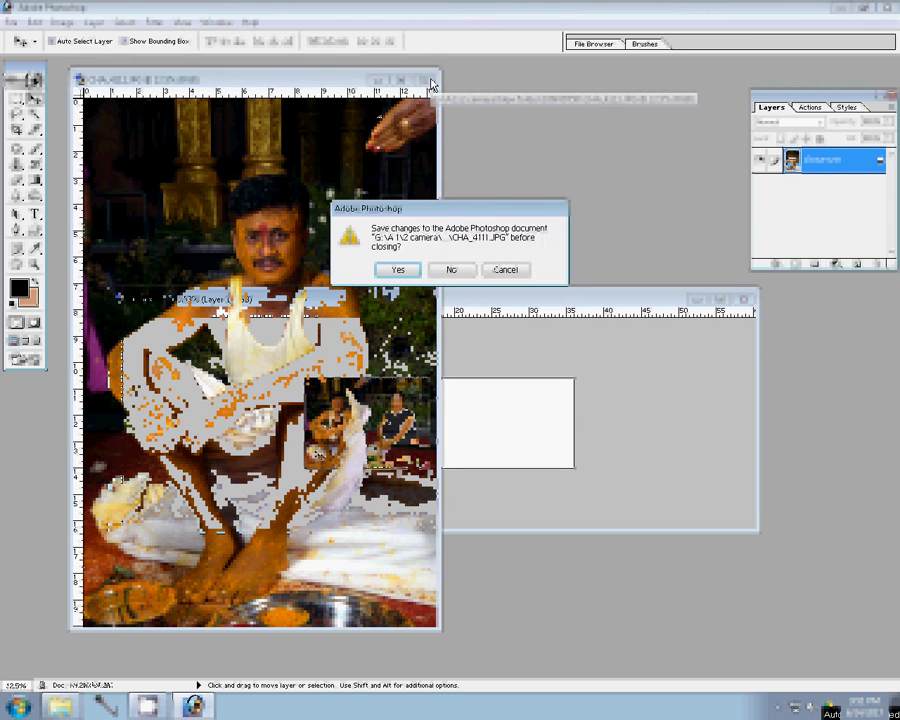
pyautogui.click(451, 269)
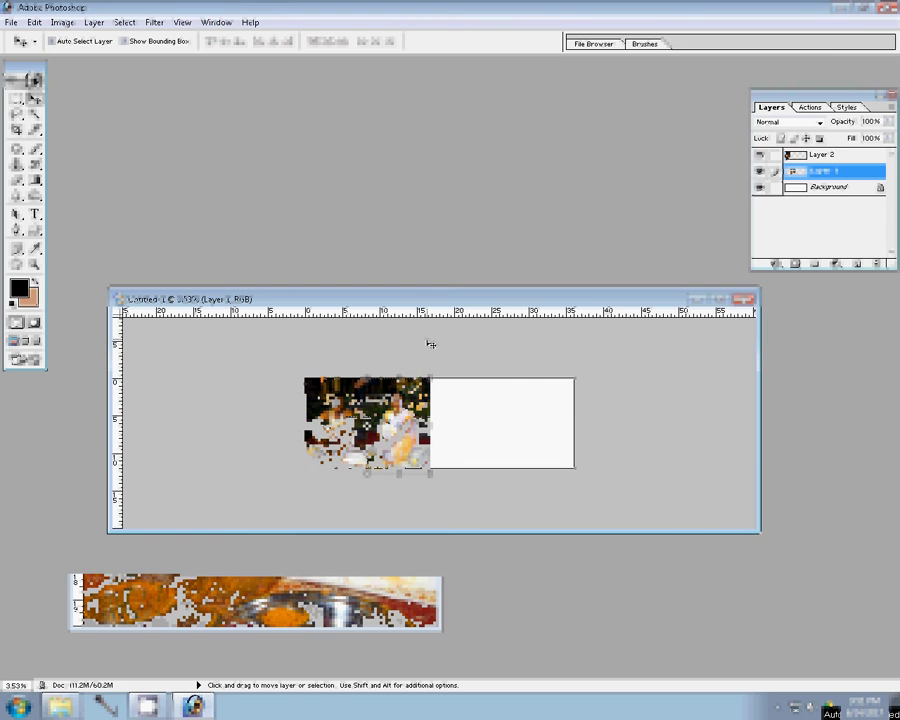
pyautogui.press('z')
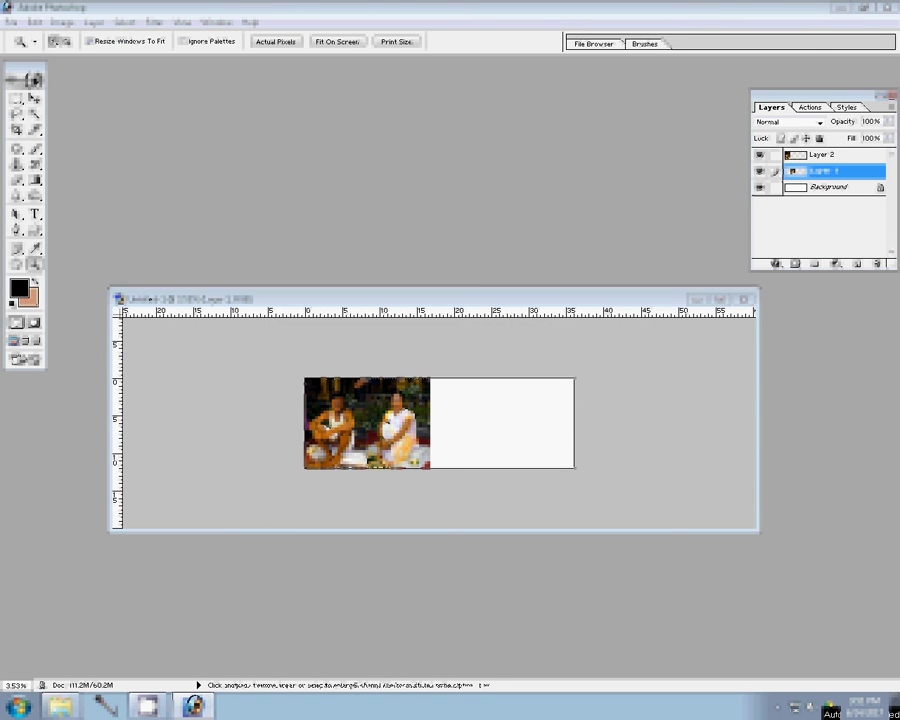
pyautogui.click(338, 42)
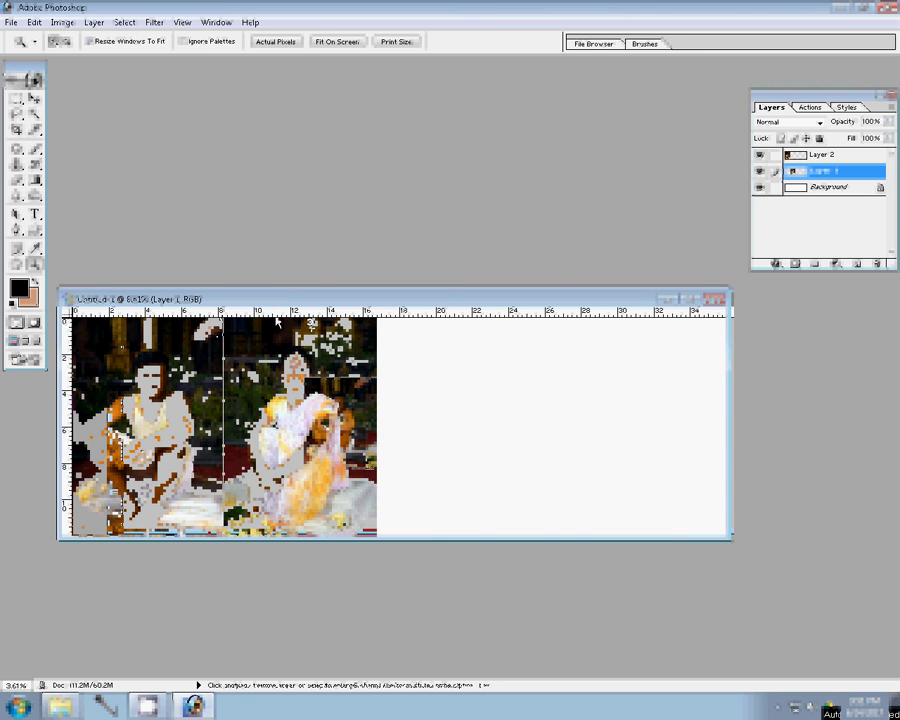
# Select the Clone Stamp and enlarge its brush to 700 pixels.
pyautogui.press('v')
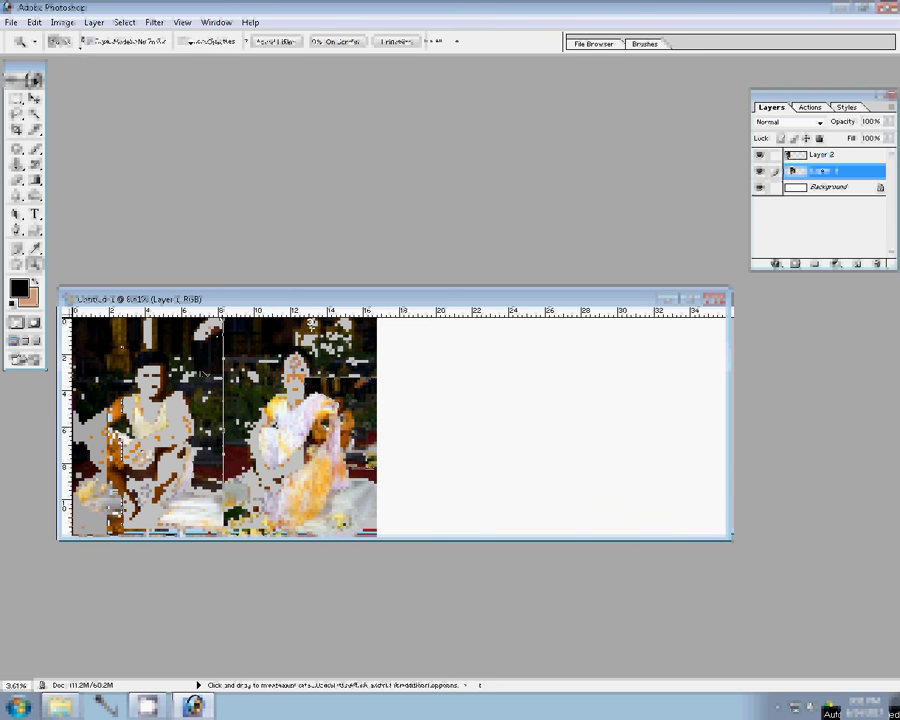
pyautogui.press('s')
pyautogui.hotkey('alt', ']')
pyautogui.press(']')
pyautogui.press(']')
pyautogui.press(']')
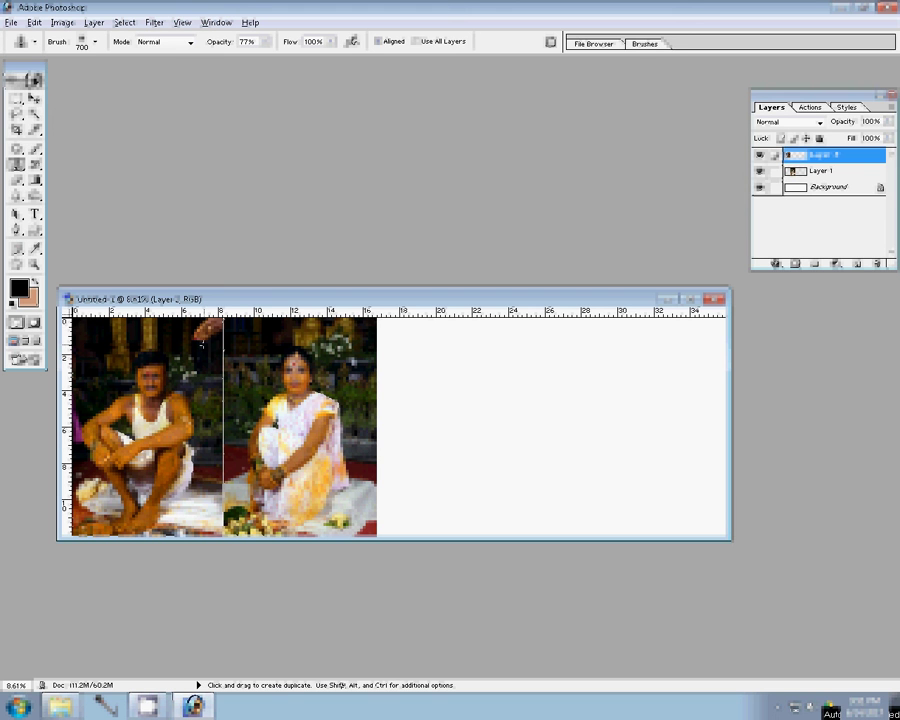
# Nudge the woman's photo on Layer 1 left against the man's, then bring up the Open dialog.
pyautogui.press('v')
pyautogui.keyDown('ctrl'); pyautogui.click(293, 430); pyautogui.keyUp('ctrl')
pyautogui.moveTo(299, 432); pyautogui.dragTo(295, 432)
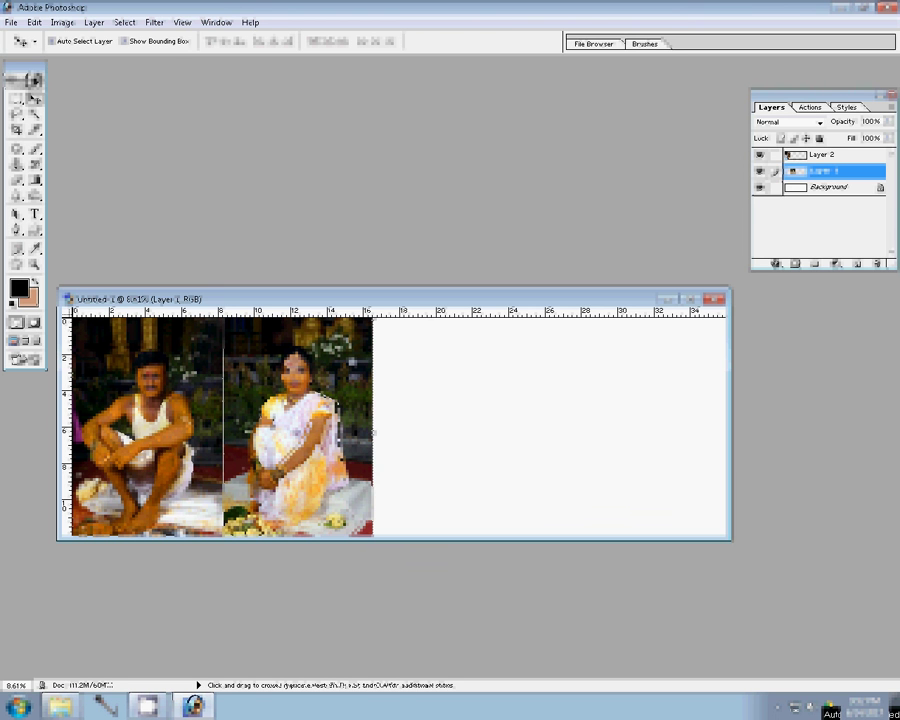
pyautogui.hotkey('ctrl', 'o')
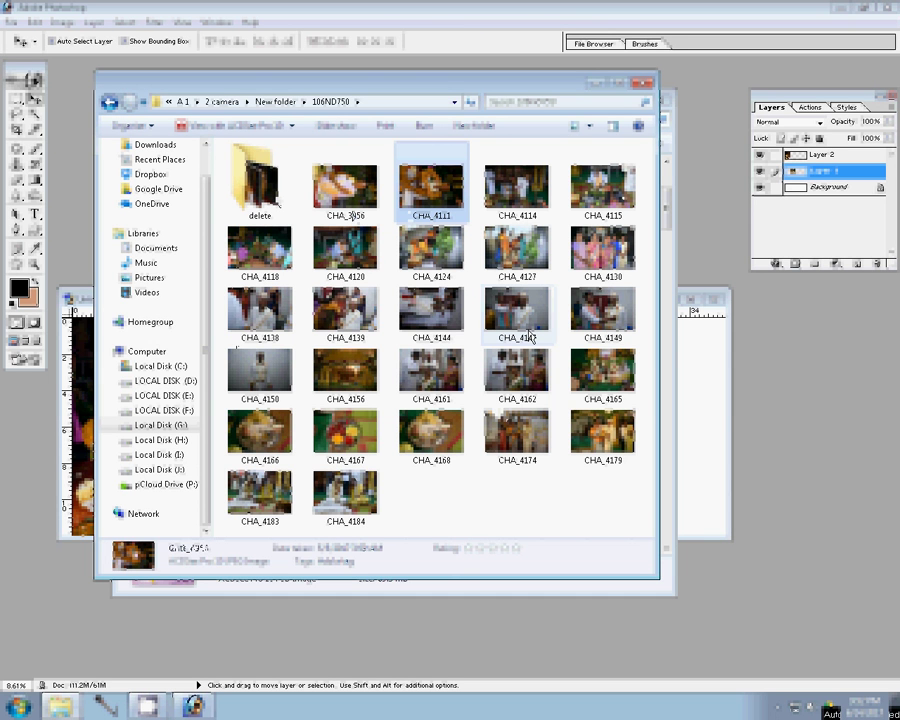
# Move CHA_3956 and CHA_4111 into the delete folder and open CHA_4114, CHA_4115, CHA_4118, CHA_4120.
pyautogui.keyDown('ctrl'); pyautogui.click(345, 185); pyautogui.keyUp('ctrl')
pyautogui.moveTo(345, 185); pyautogui.dragTo(257, 200)
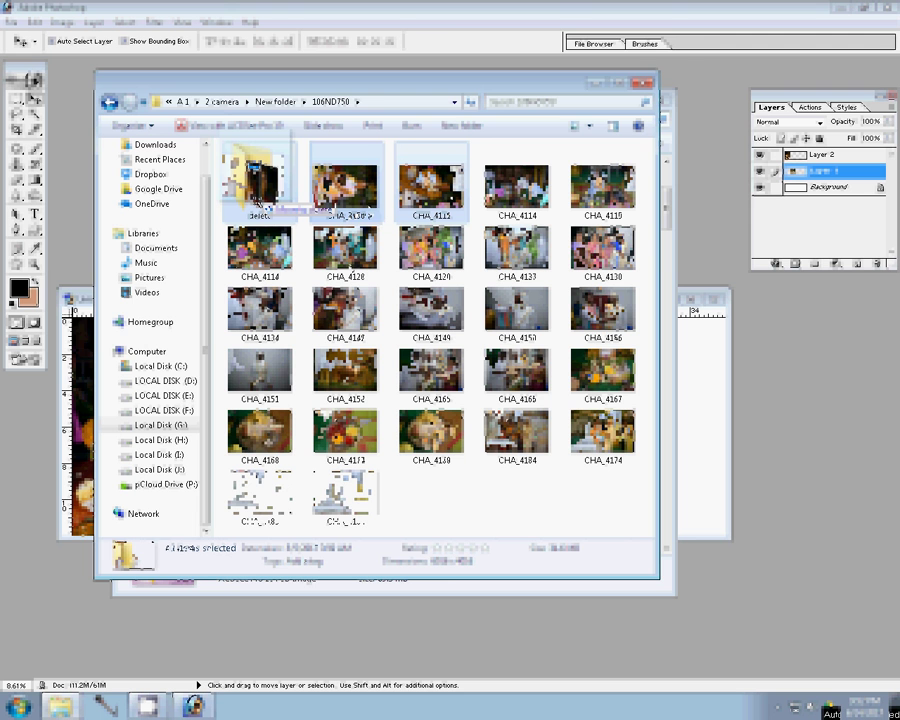
pyautogui.moveTo(258, 200); pyautogui.dragTo(258, 200)
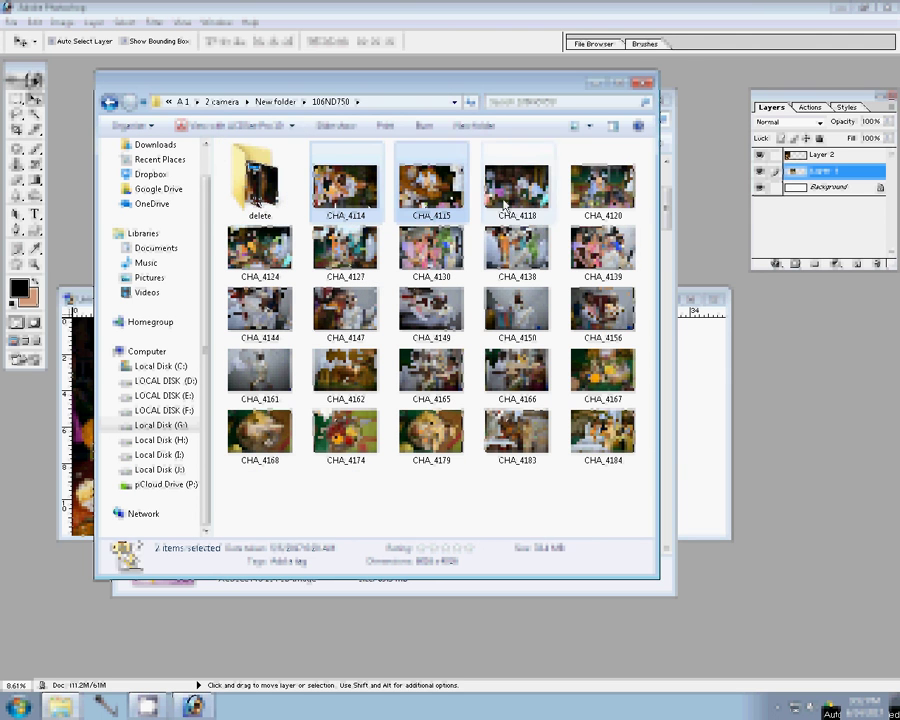
pyautogui.keyDown('ctrl'); pyautogui.click(600, 205); pyautogui.keyUp('ctrl')
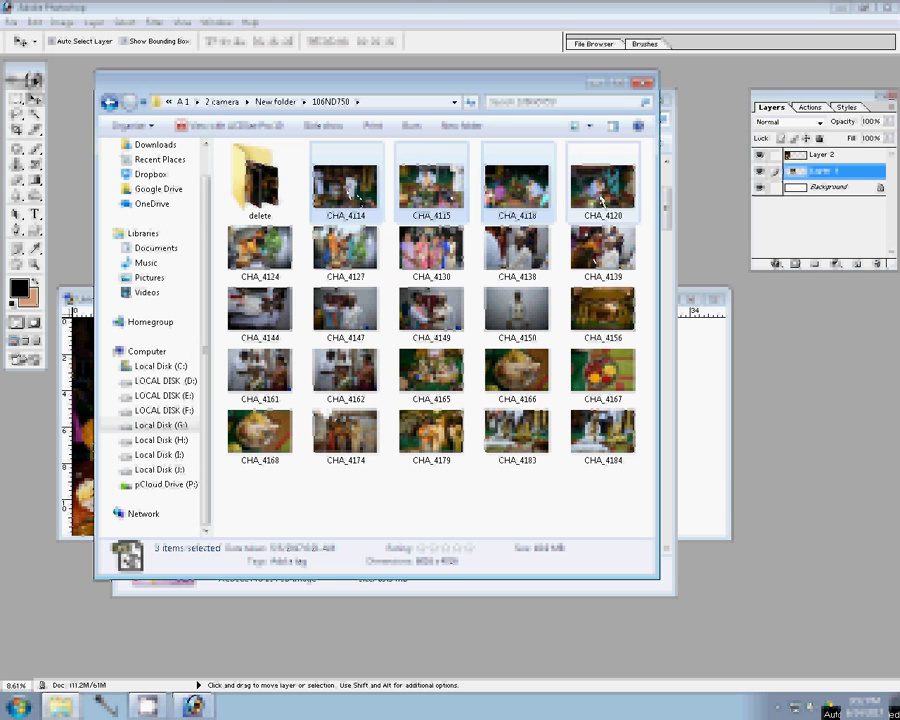
pyautogui.keyDown('ctrl'); pyautogui.click(600, 200); pyautogui.keyUp('ctrl')
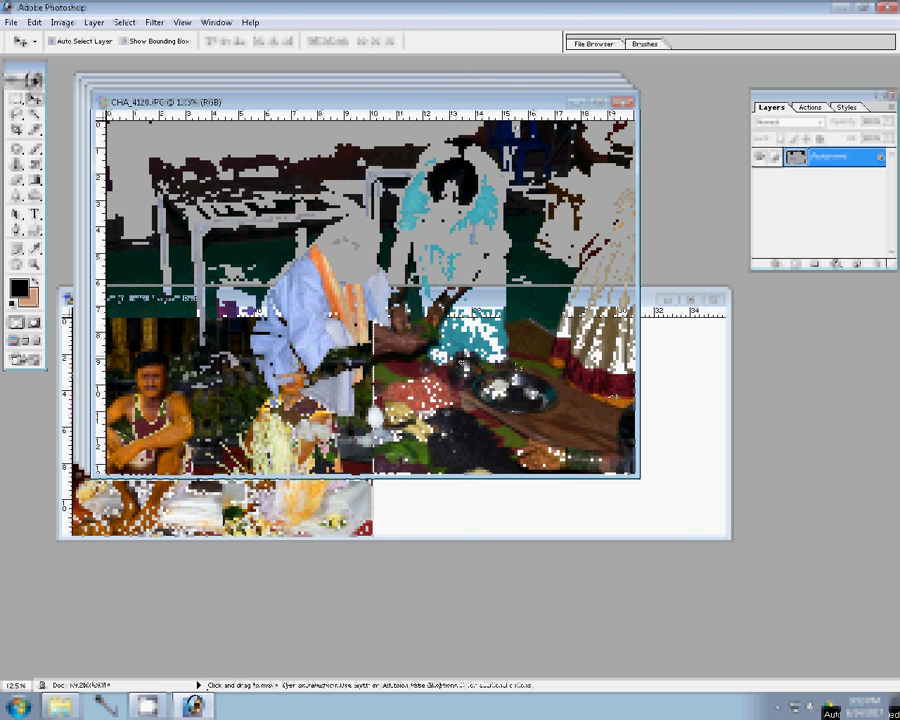
# Shrink CHA_4120 via Image Size, place it at the page's lower right, and close its source.
pyautogui.hotkey('ctrl', 'alt', 'i')
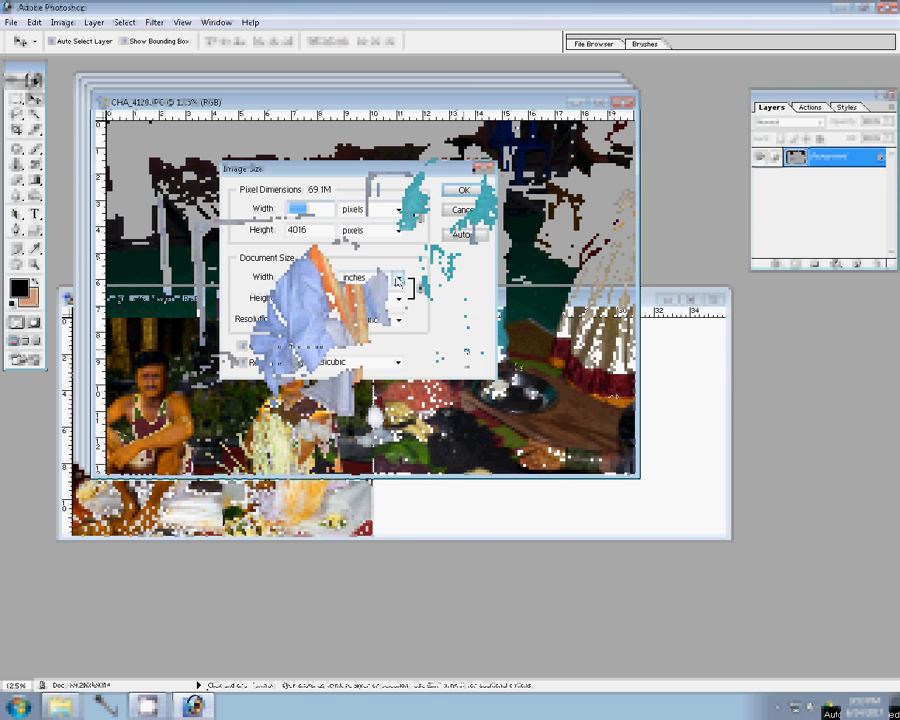
pyautogui.doubleClick(305, 277)
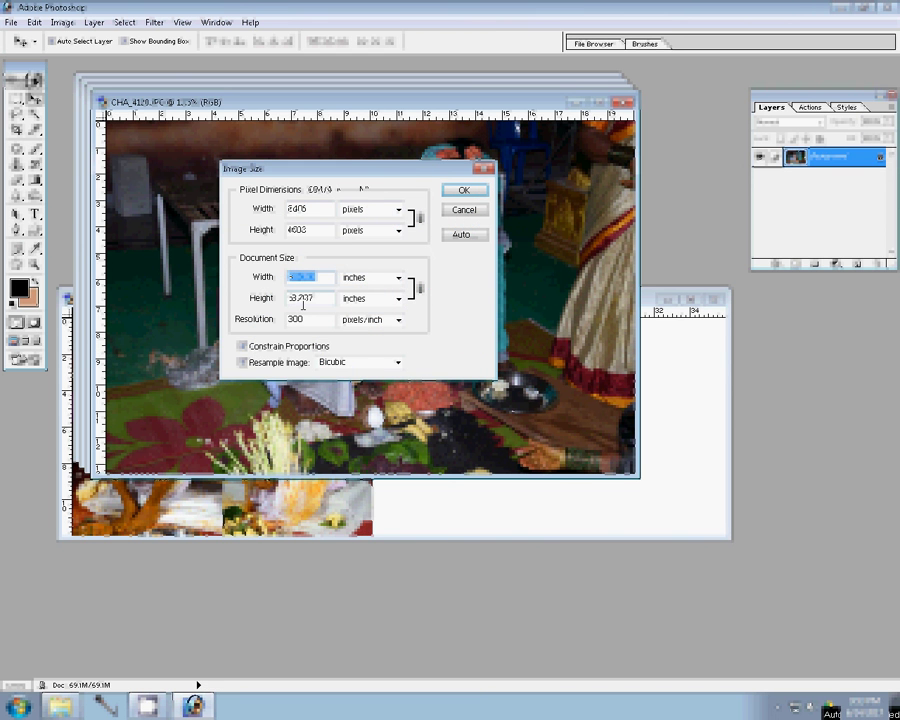
pyautogui.click(465, 191)
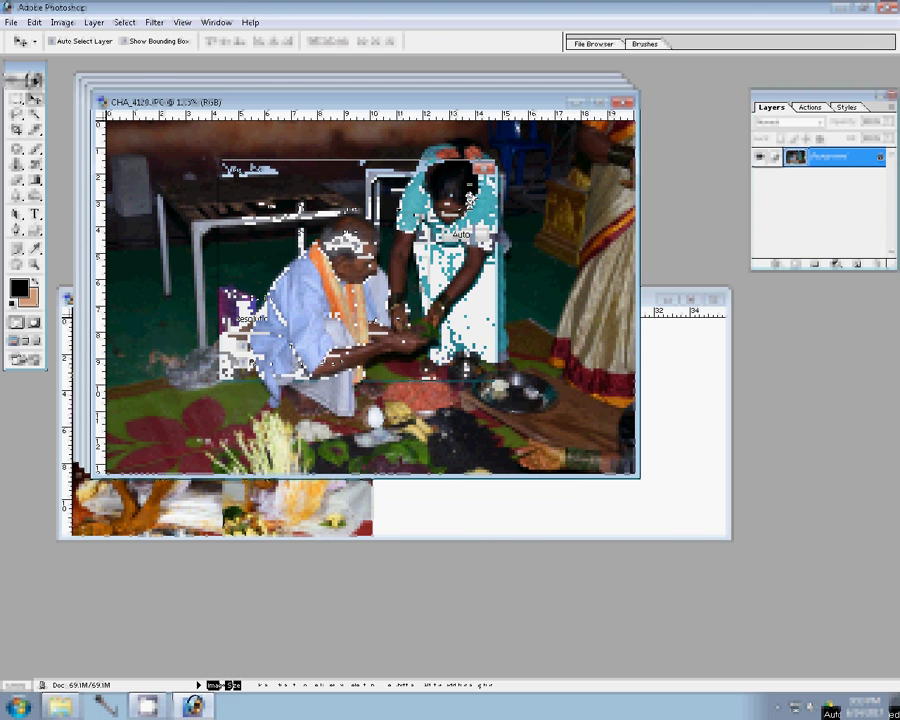
pyautogui.click(693, 466)
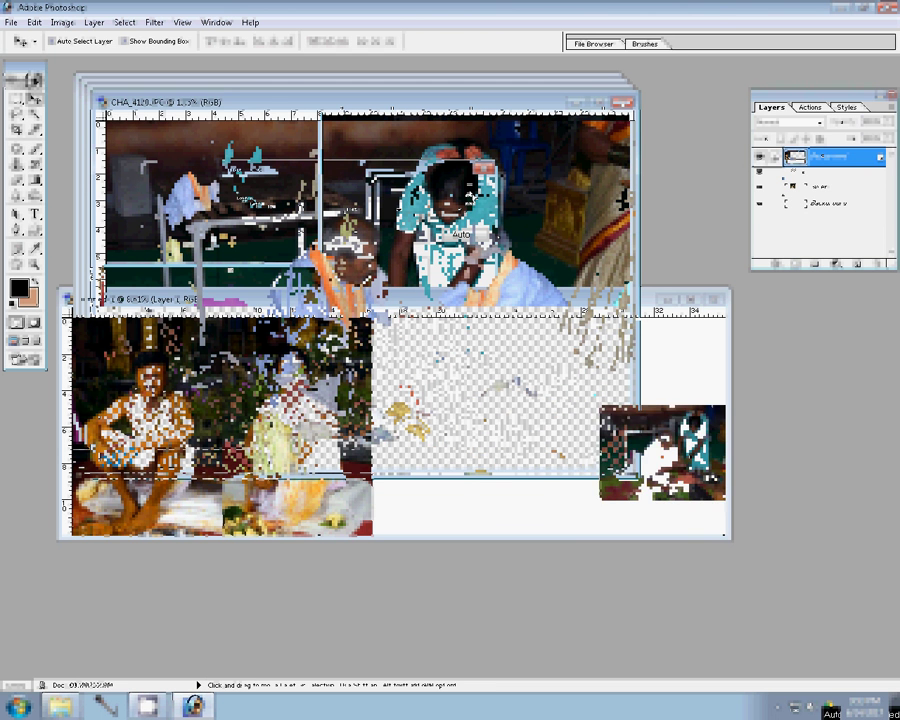
pyautogui.moveTo(693, 466); pyautogui.dragTo(663, 492)
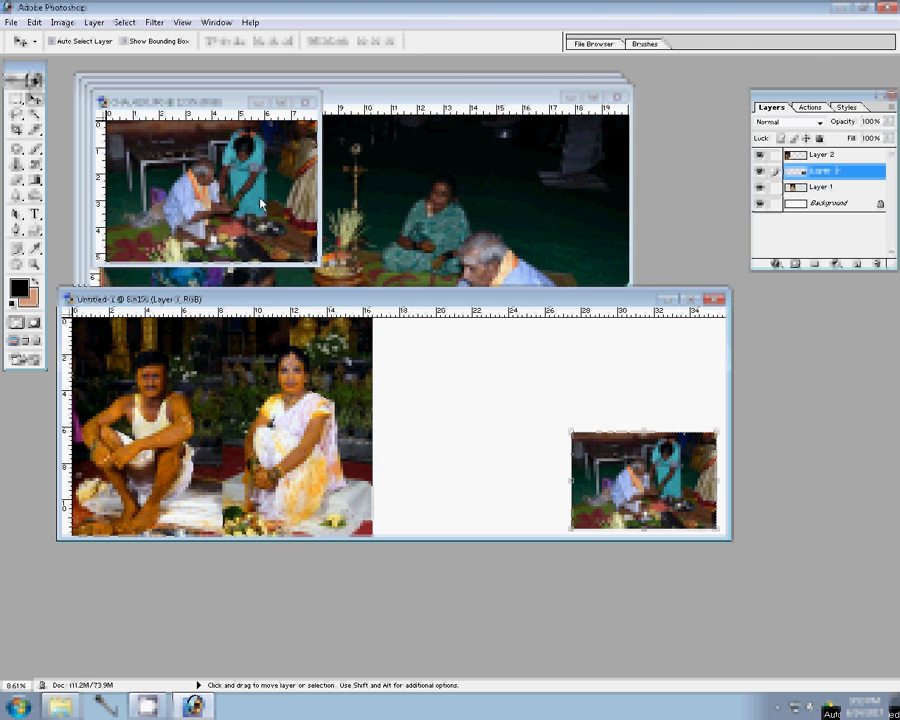
pyautogui.hotkey('ctrl', 'w')
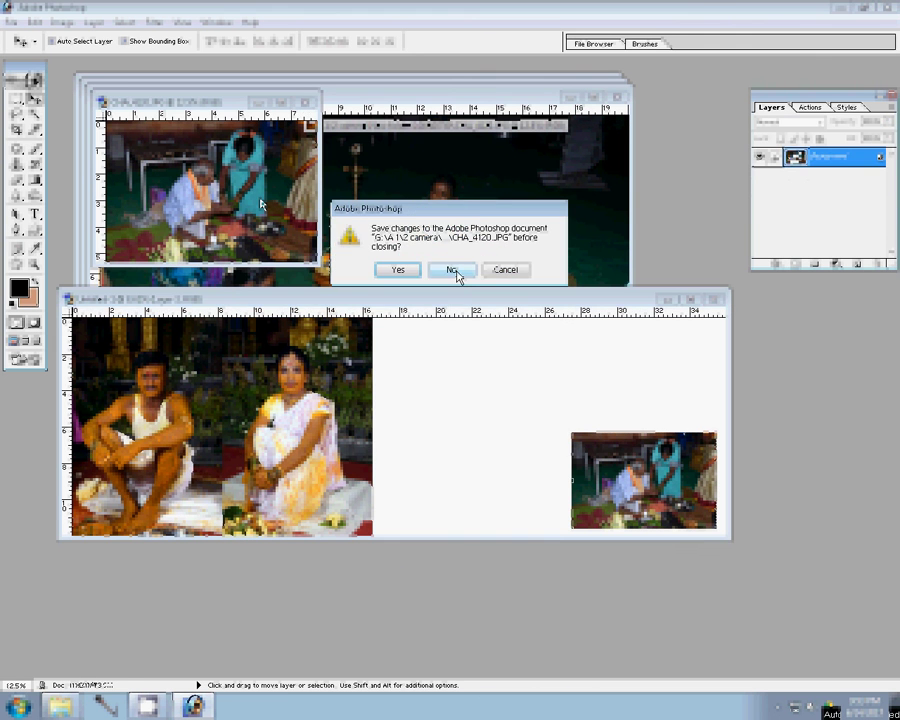
# Discard the previous source, resize CHA_4113 to 8 inches wide, and close it once placed top-right.
pyautogui.click(456, 269)
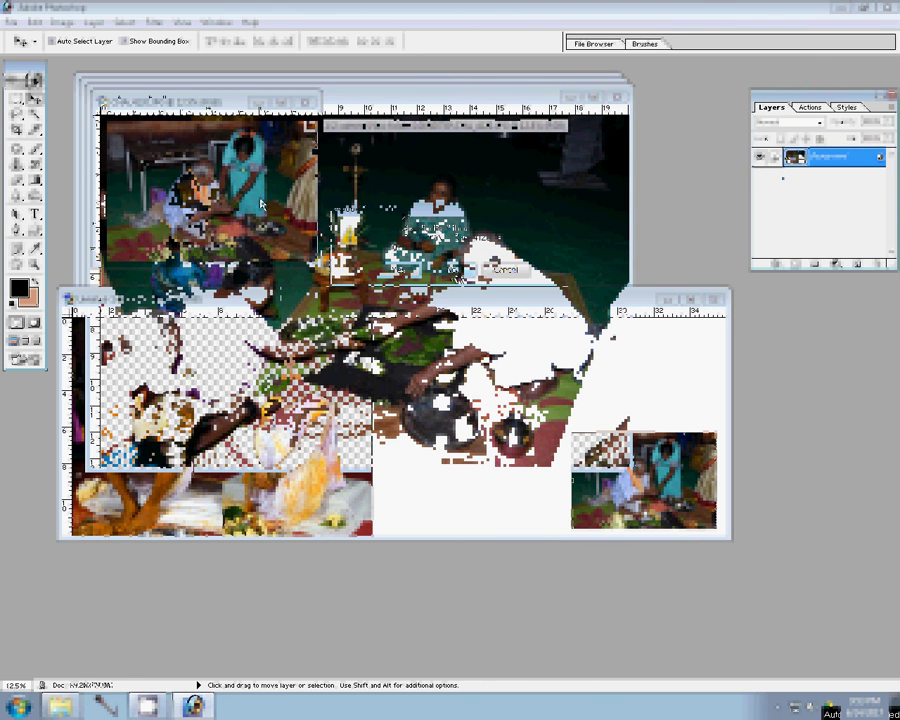
pyautogui.hotkey('ctrl', 'alt', 'i')
pyautogui.click(290, 278)
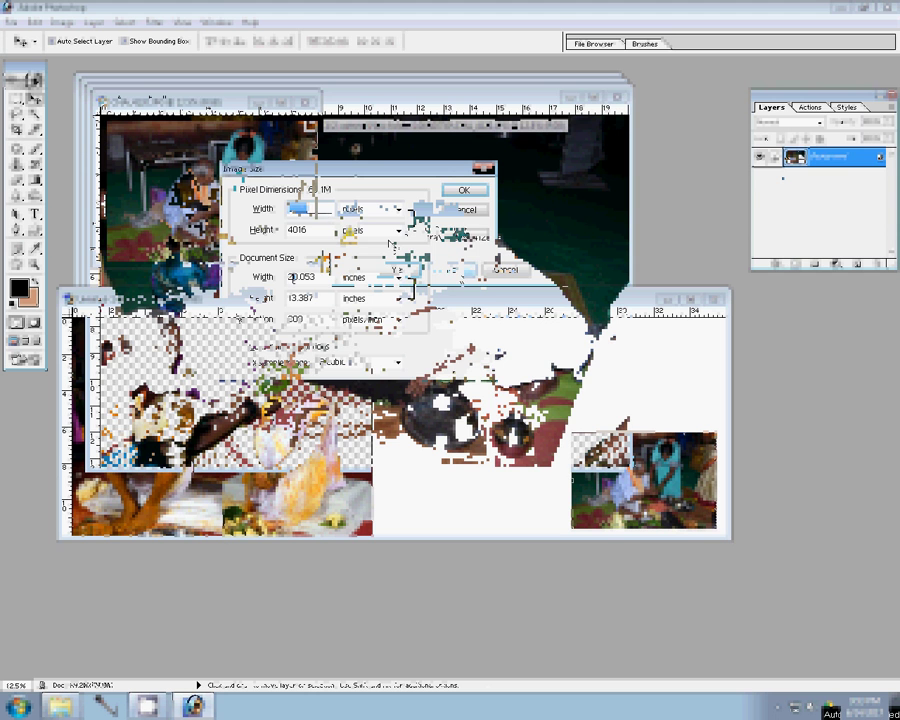
pyautogui.write('8')
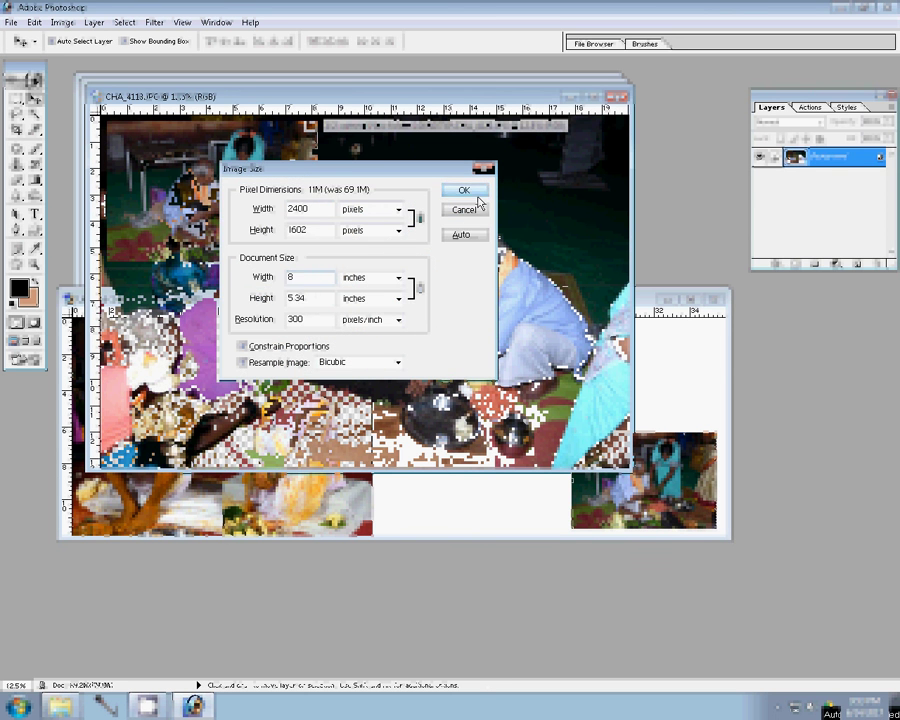
pyautogui.click(467, 192)
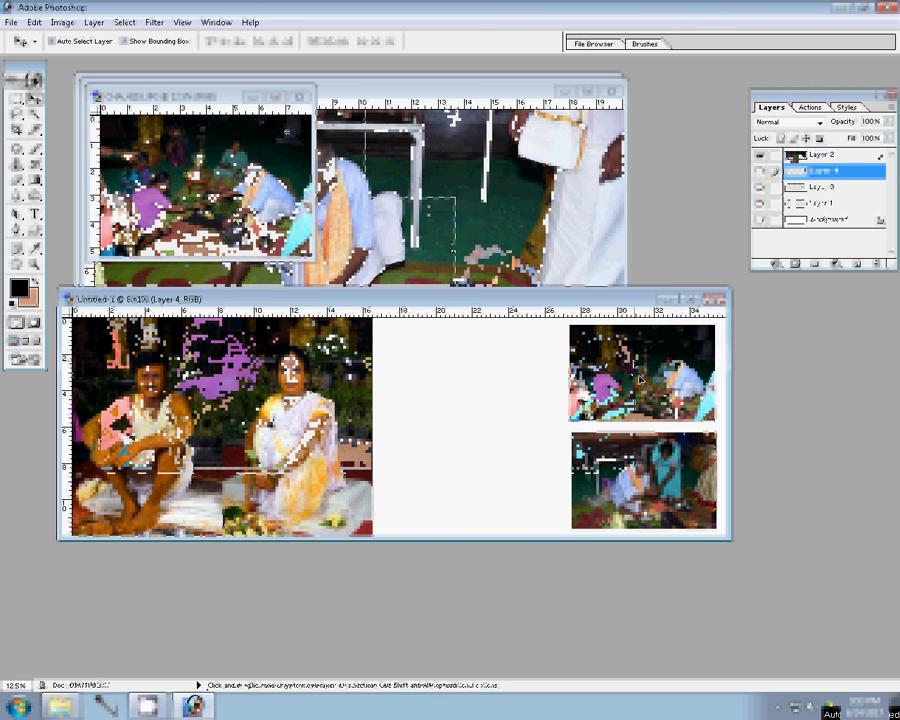
pyautogui.click(296, 97)
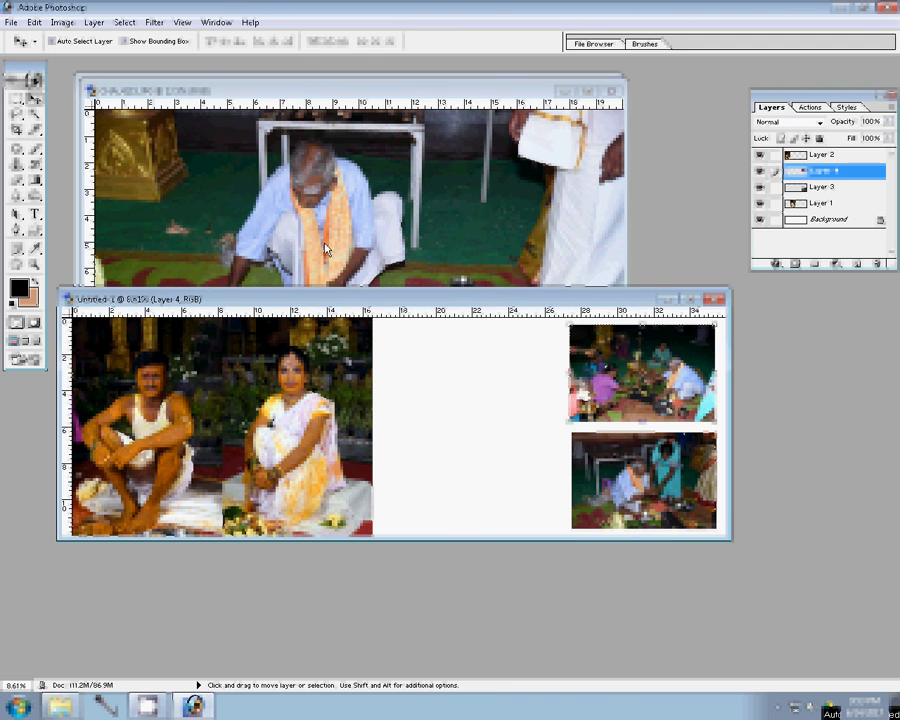
# Resize CHA_4115 to 8 inches wide.
pyautogui.hotkey('ctrl', 'alt', 'i')
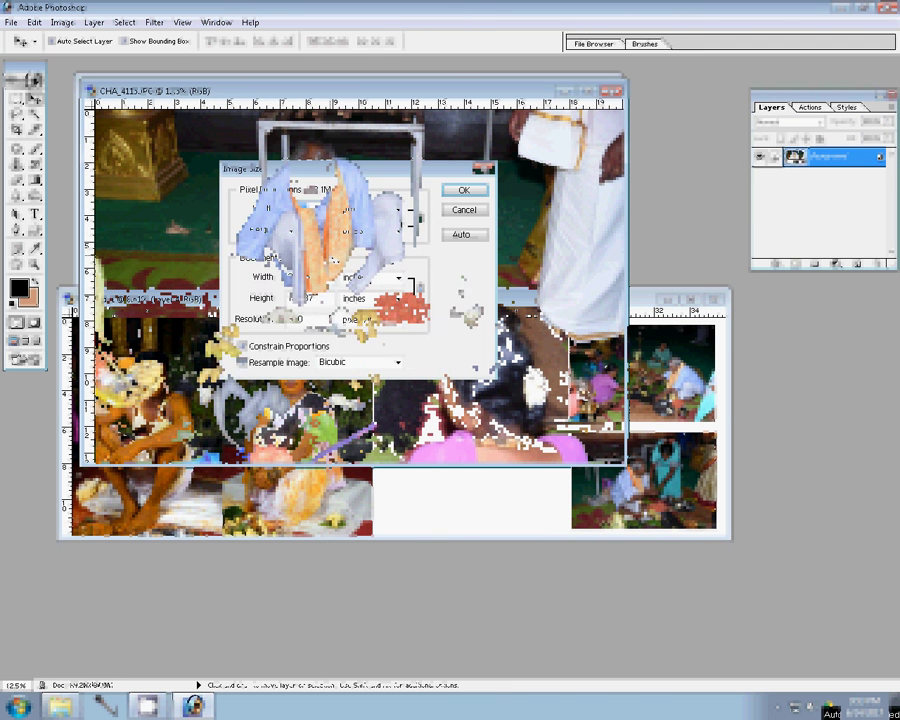
pyautogui.write('8')
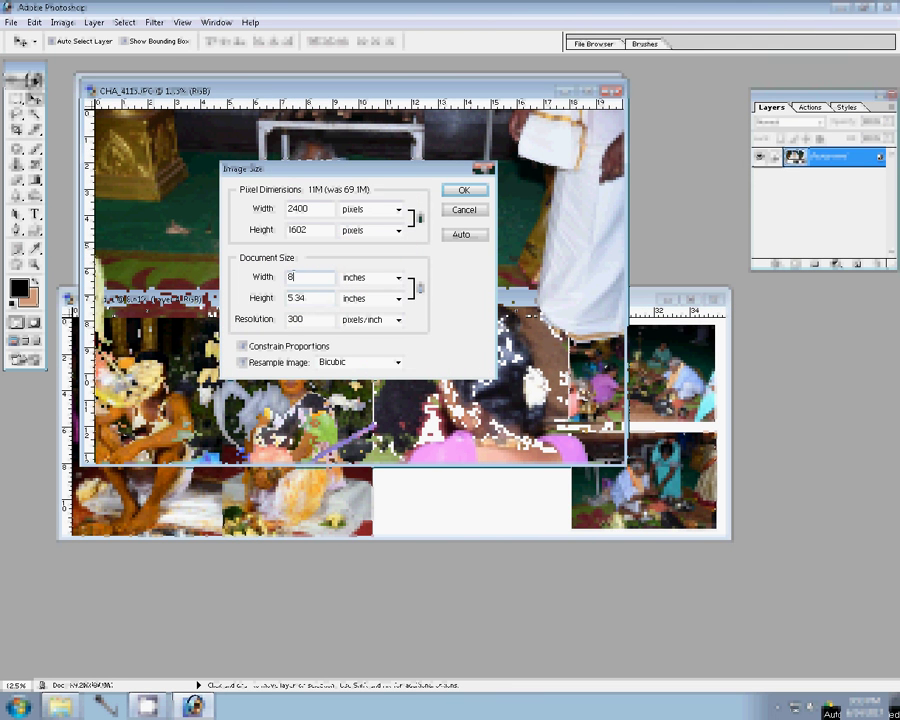
pyautogui.click(462, 191)
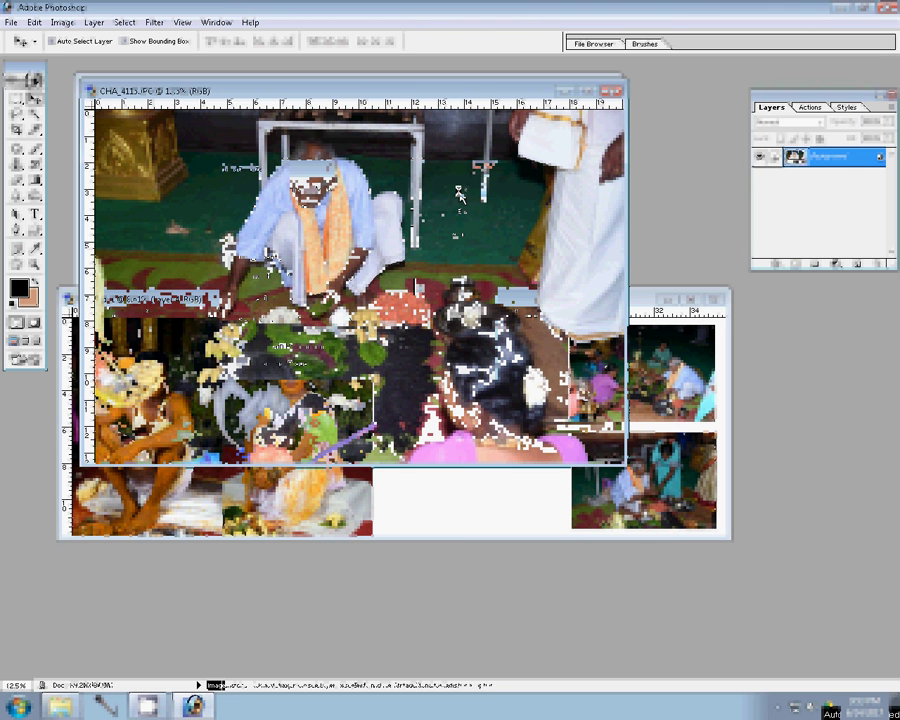
# Place CHA_4115 as Layer 5 just left of the top-right photo and close its source.
pyautogui.moveTo(458, 202); pyautogui.dragTo(523, 415)
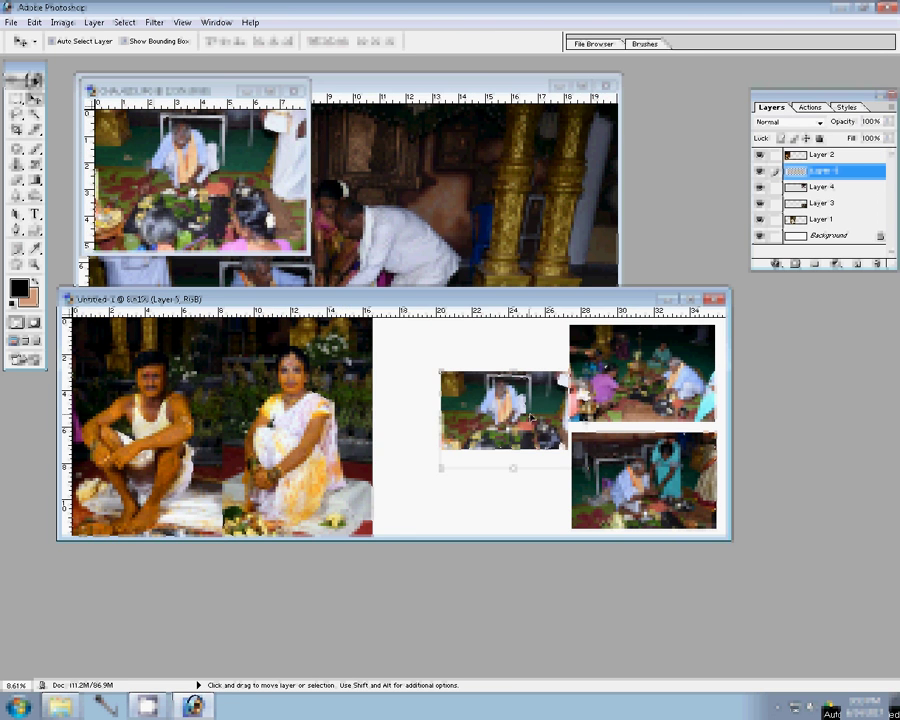
pyautogui.moveTo(531, 419); pyautogui.dragTo(505, 372)
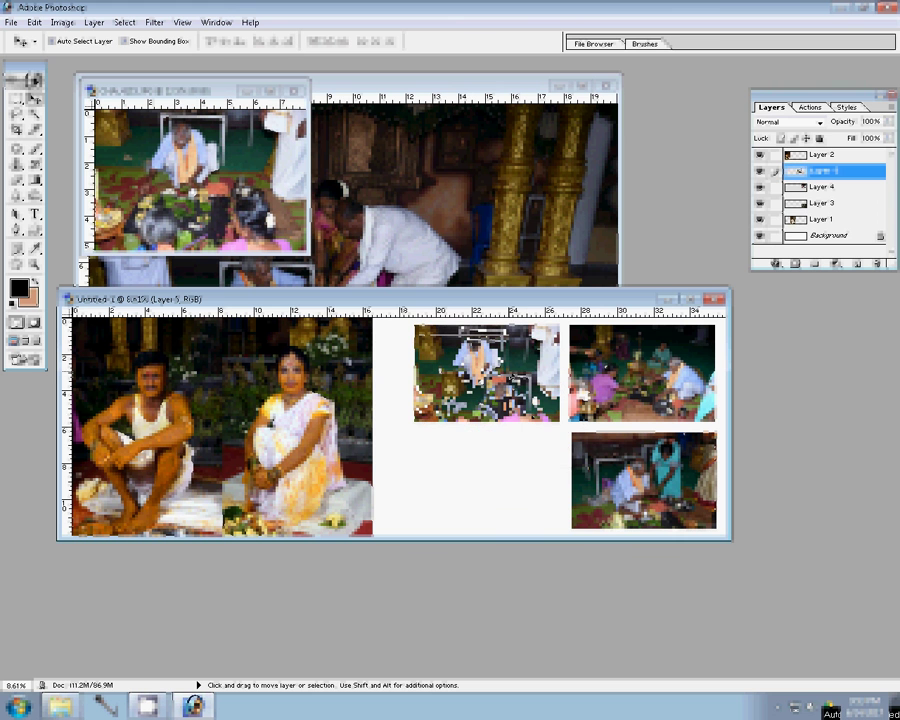
pyautogui.hotkey('ctrl', 't')
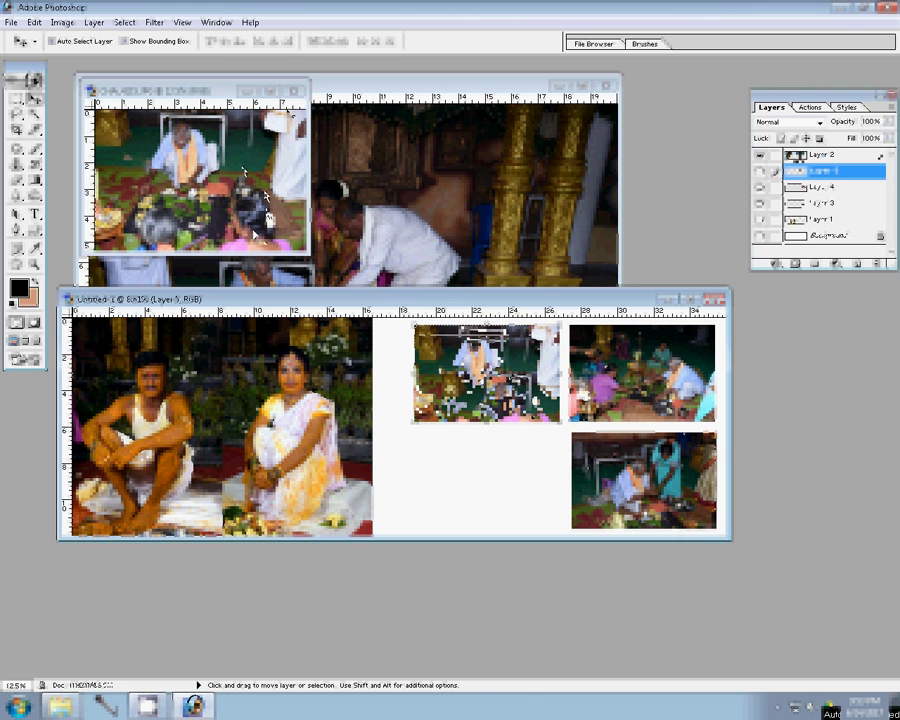
pyautogui.click(254, 235)
pyautogui.hotkey('ctrl', 'w')
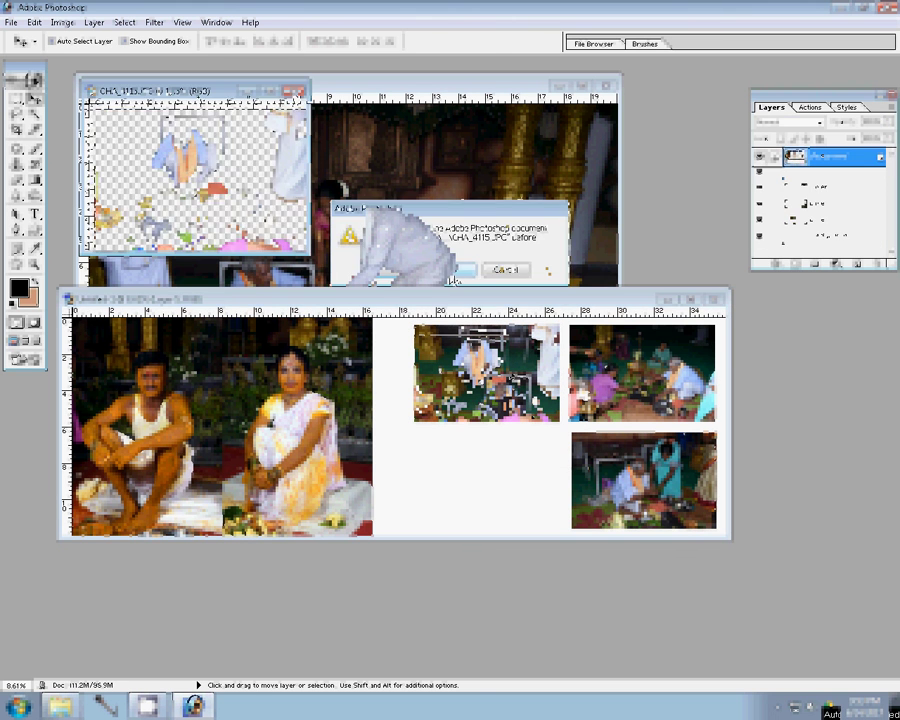
# Resize the CHA_4114 photo to 8.25 inches wide and place it in the bottom-left grid spot.
pyautogui.press('n')
pyautogui.moveTo(301, 259); pyautogui.dragTo(429, 262)
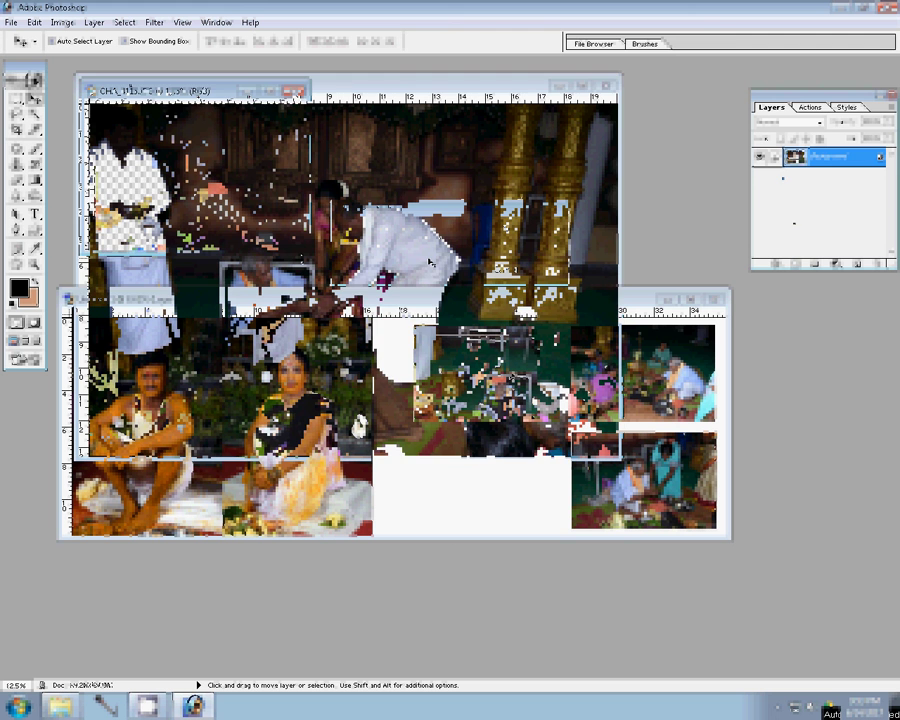
pyautogui.hotkey('ctrl', 'alt', 'i')
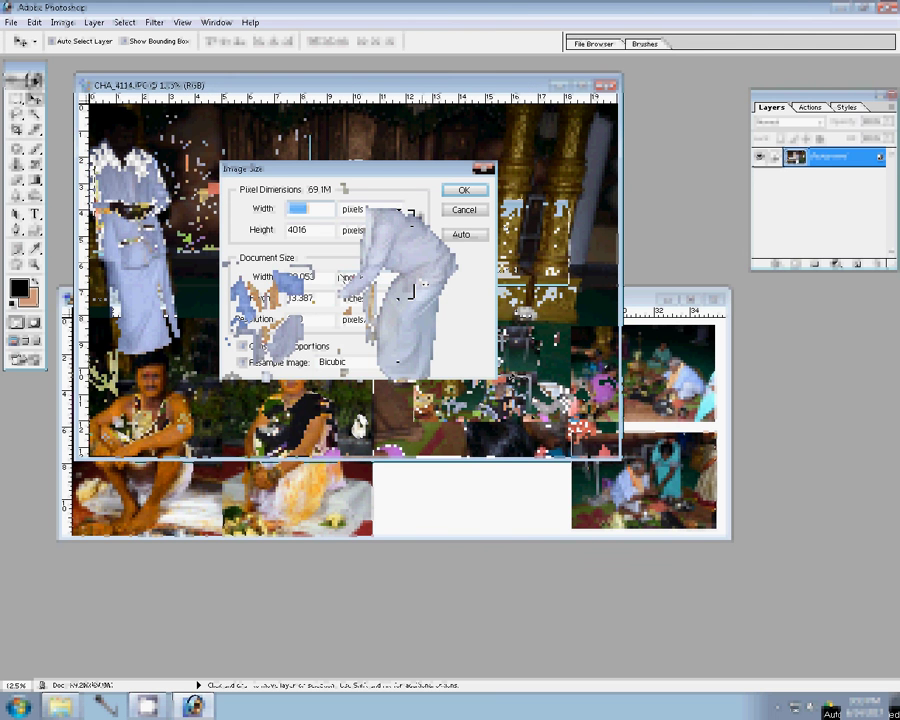
pyautogui.doubleClick(305, 277)
pyautogui.write('8.25')
pyautogui.press('Return')
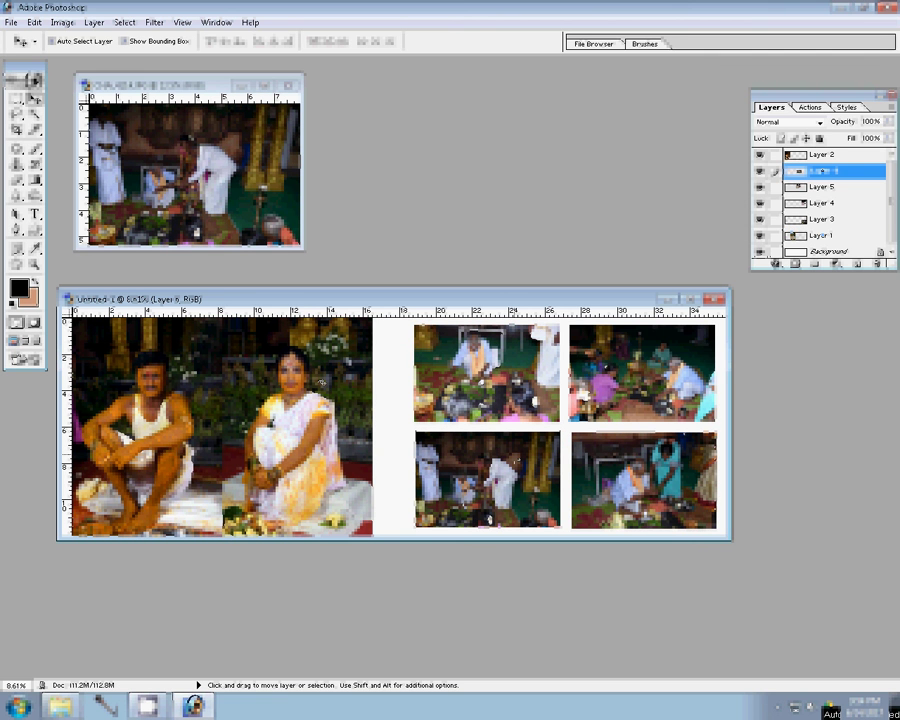
pyautogui.click(805, 235)
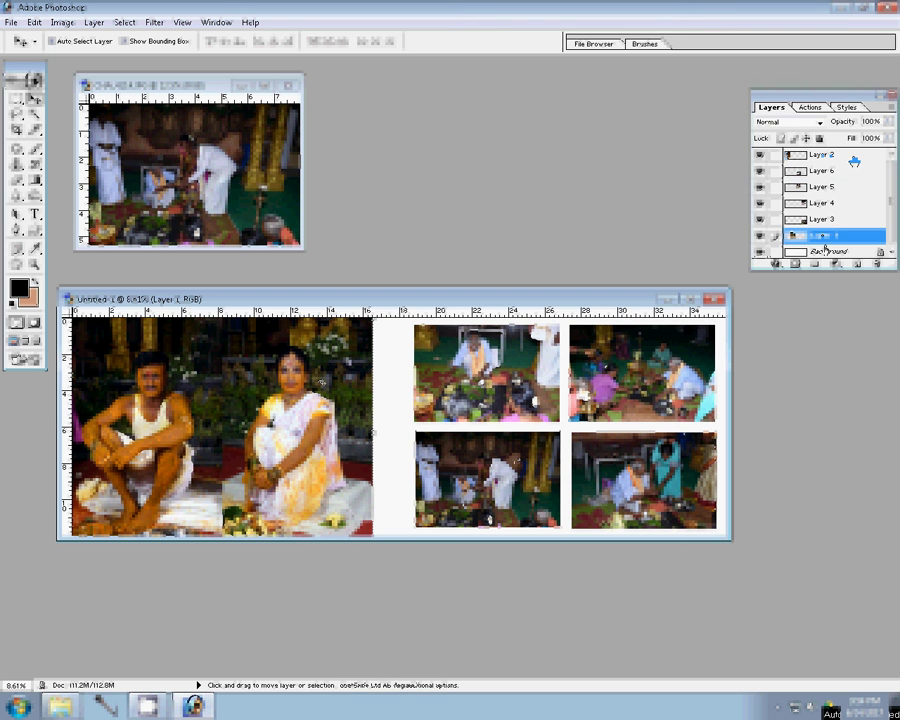
# Move Layer 2, the couple photo, to the top of the layer stack.
pyautogui.moveTo(853, 161); pyautogui.dragTo(826, 242)
pyautogui.moveTo(853, 161); pyautogui.dragTo(838, 171)
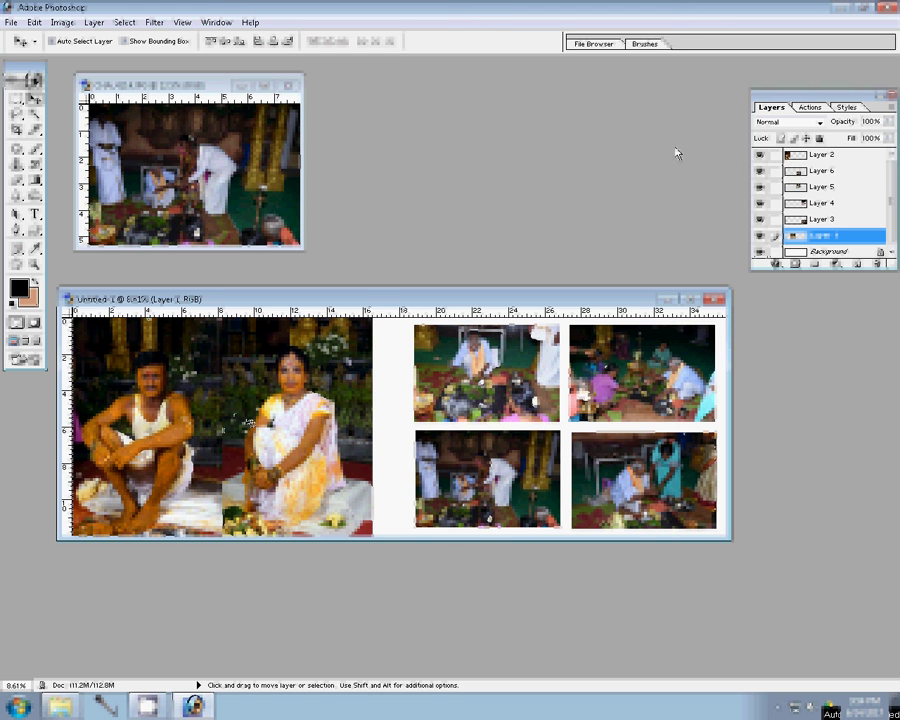
pyautogui.keyDown('ctrl'); pyautogui.click(311, 414); pyautogui.keyUp('ctrl')
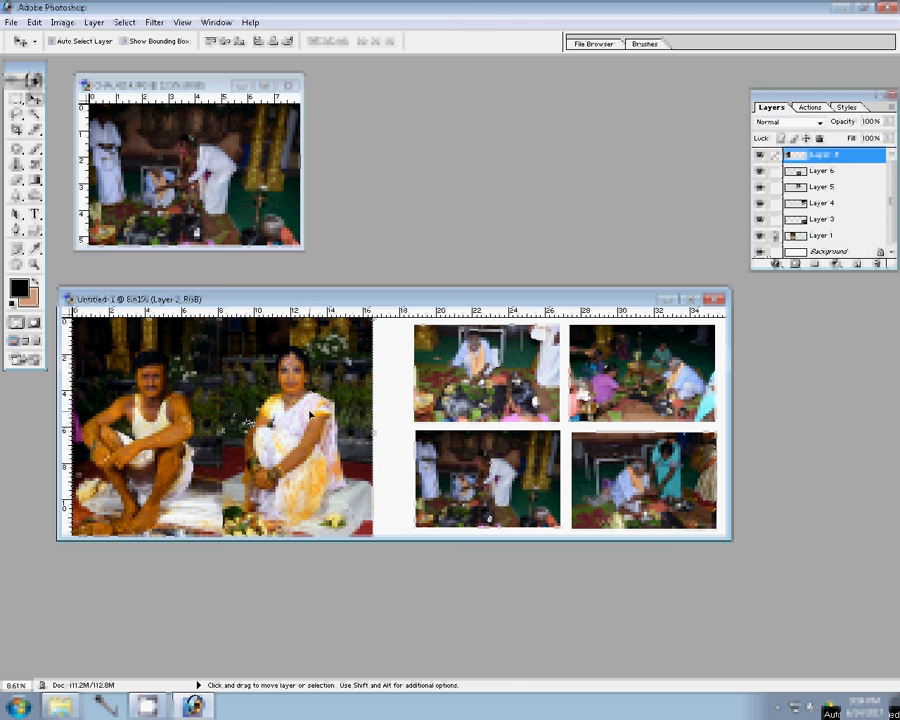
# Shift the couple photo right and scale it to the grid's full height beside it.
pyautogui.scroll(-1, 311, 414)
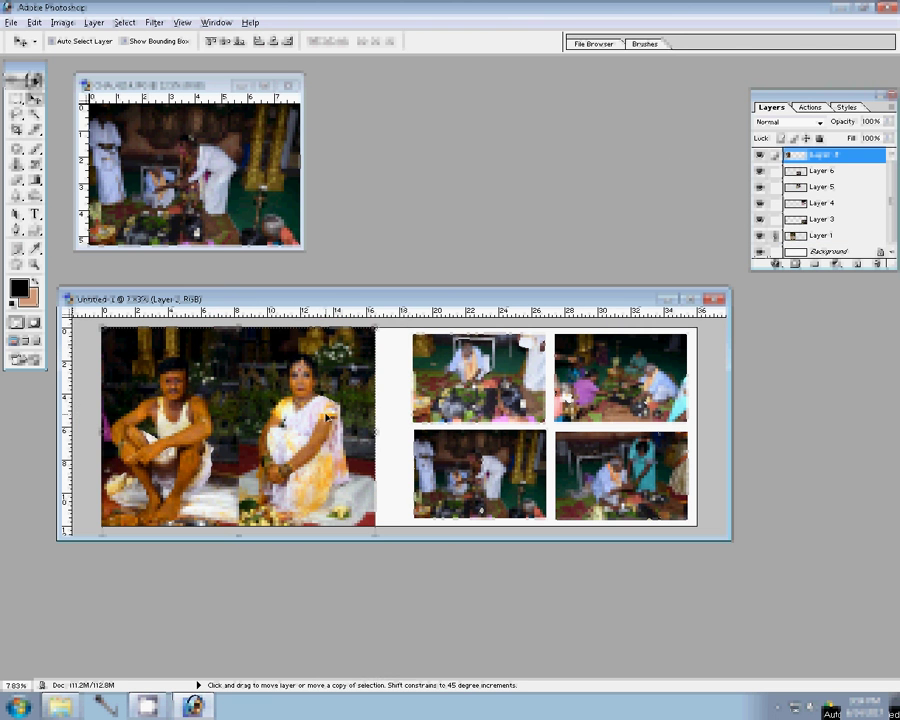
pyautogui.moveTo(326, 416); pyautogui.dragTo(344, 416)
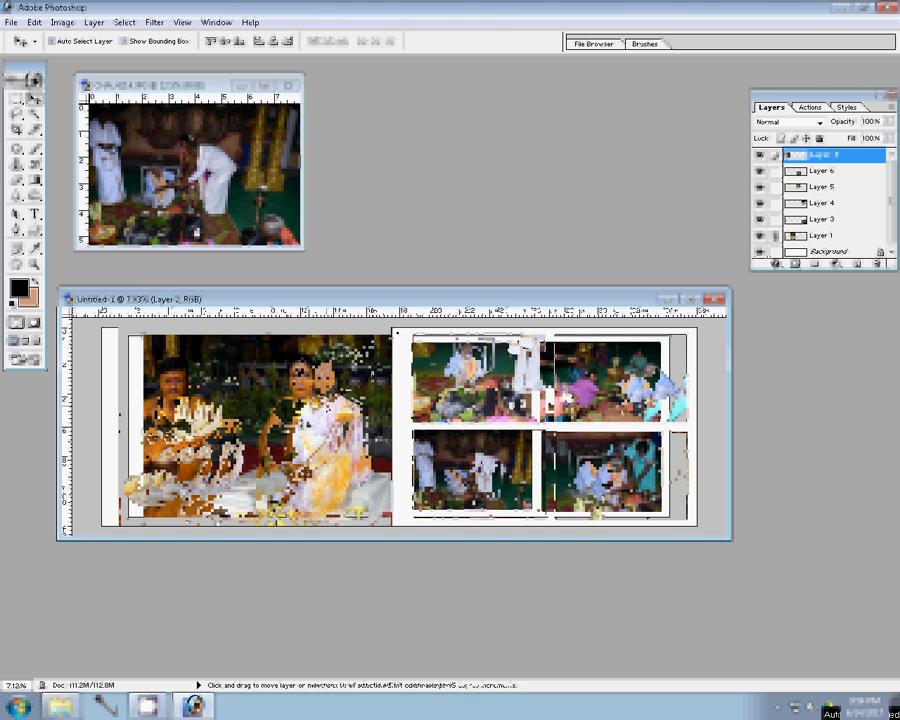
pyautogui.hotkey('ctrl', 't')
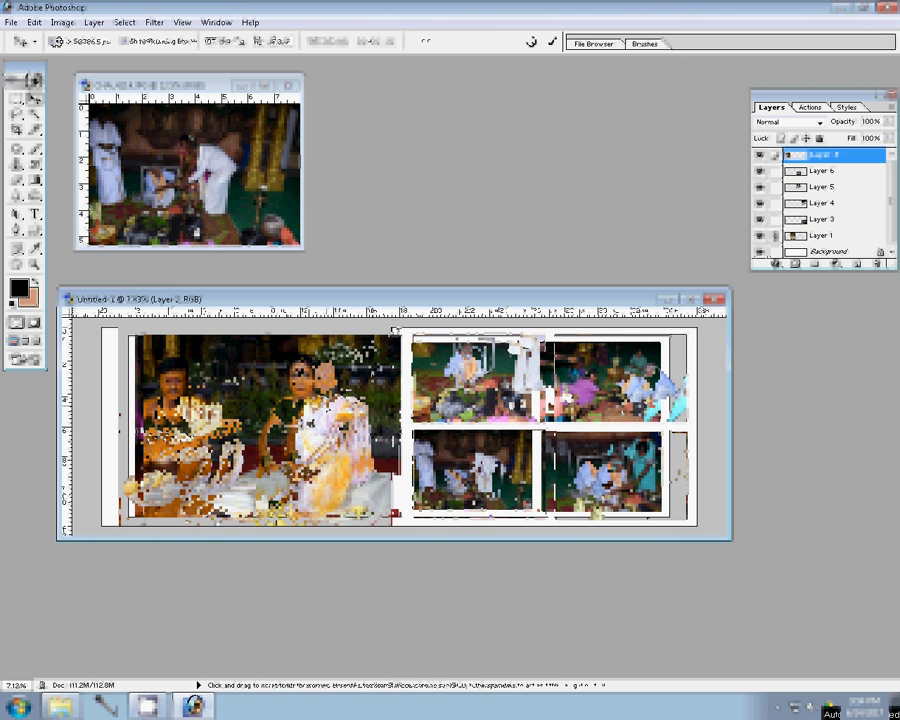
pyautogui.moveTo(395, 330); pyautogui.dragTo(396, 330)
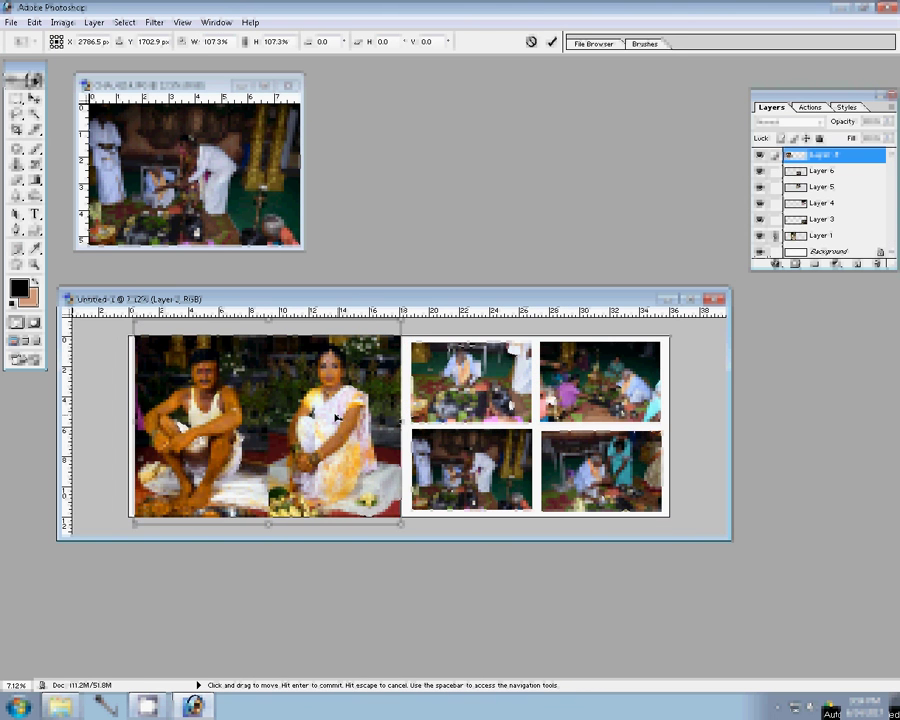
pyautogui.moveTo(335, 416); pyautogui.dragTo(330, 416)
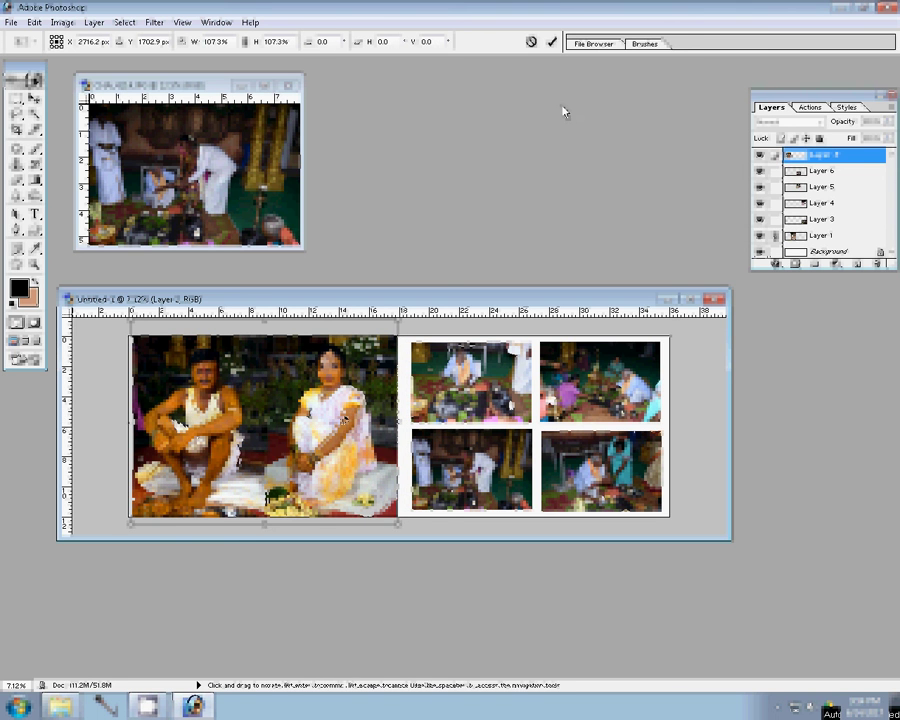
pyautogui.click(551, 41)
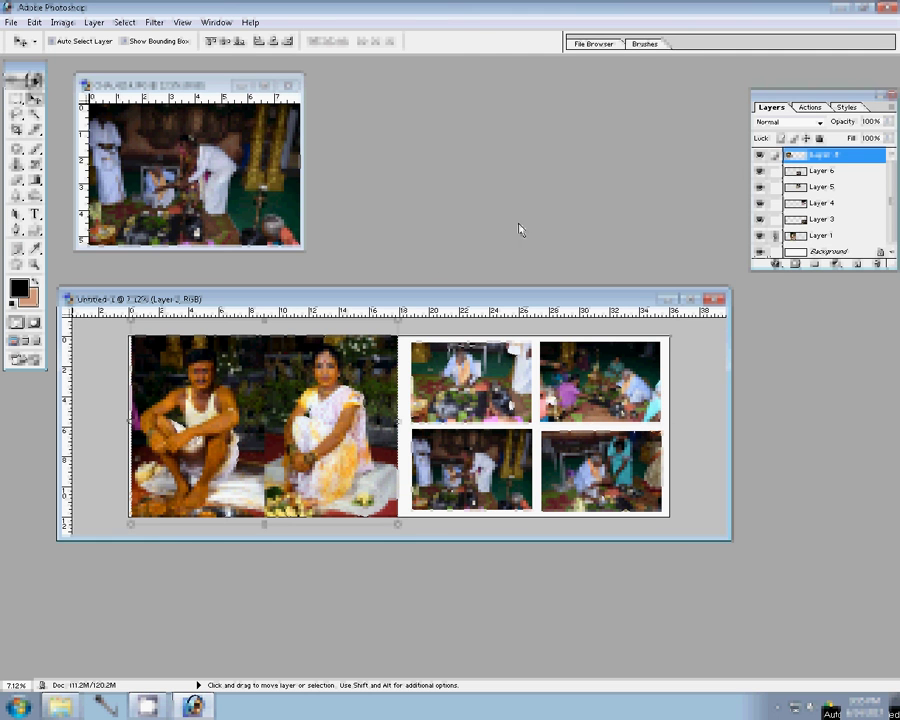
# Close the CHA_4114.JPG source photo without saving changes.
pyautogui.click(292, 88)
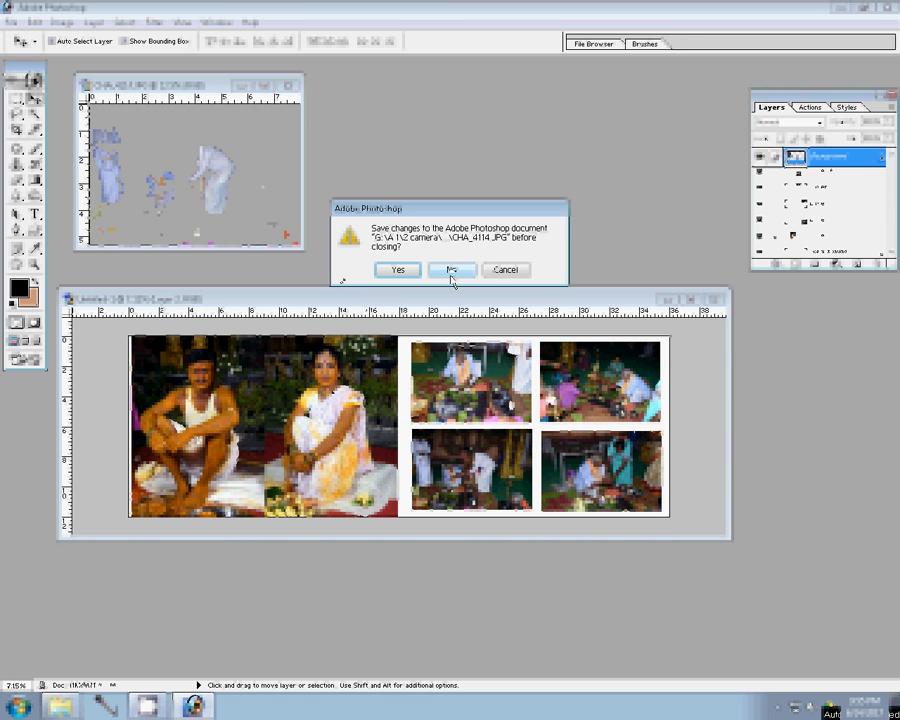
pyautogui.click(451, 271)
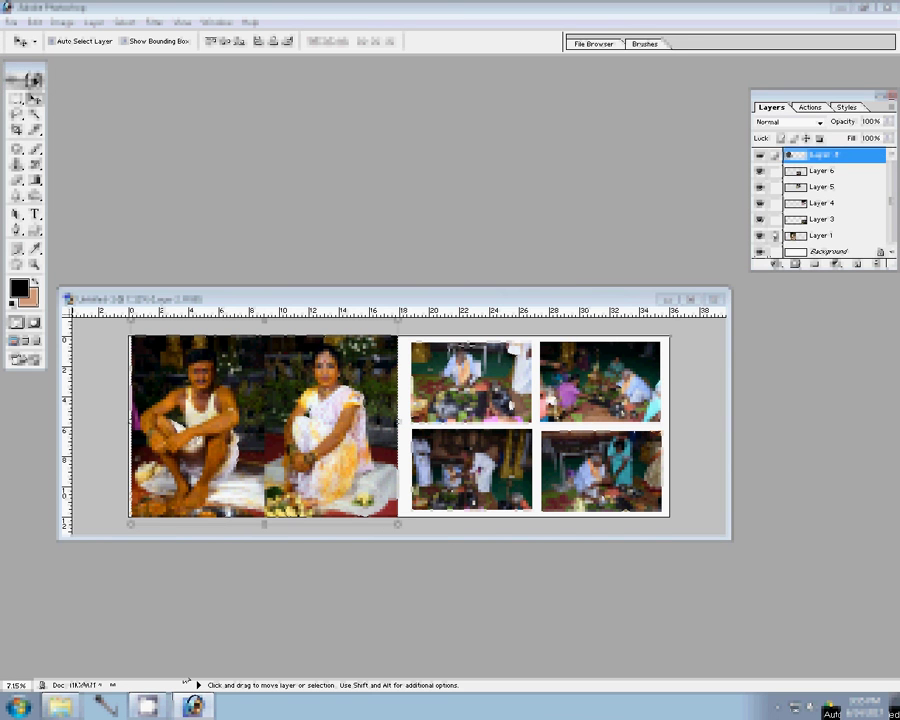